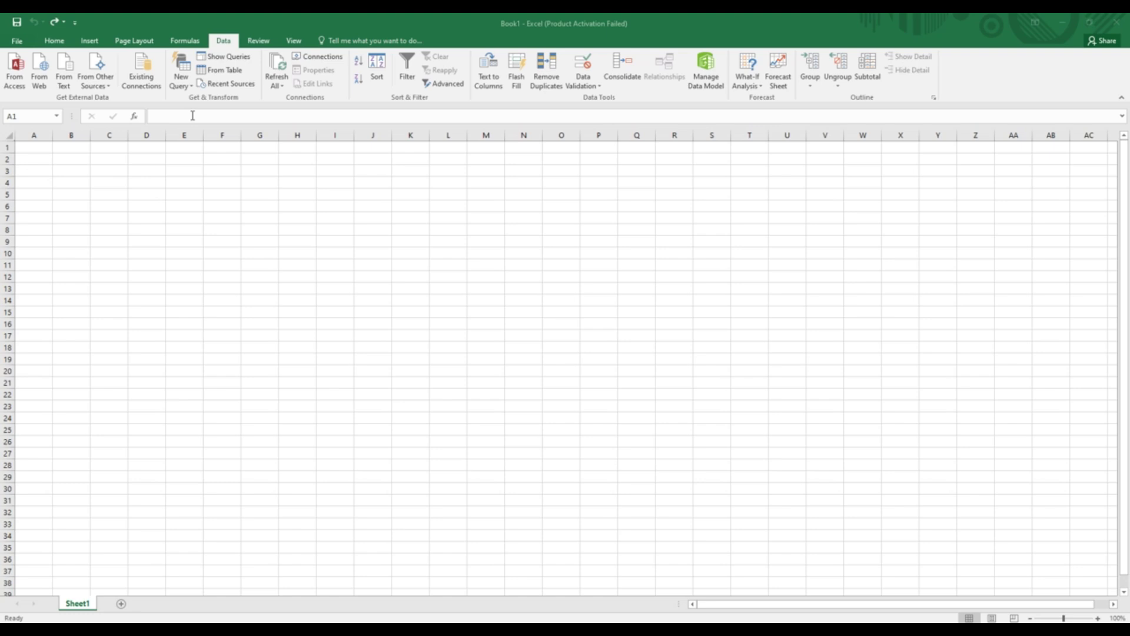
Step: Enter the heading "ID Number" in cell A1 and widen column A to fit the text
click(39, 146)
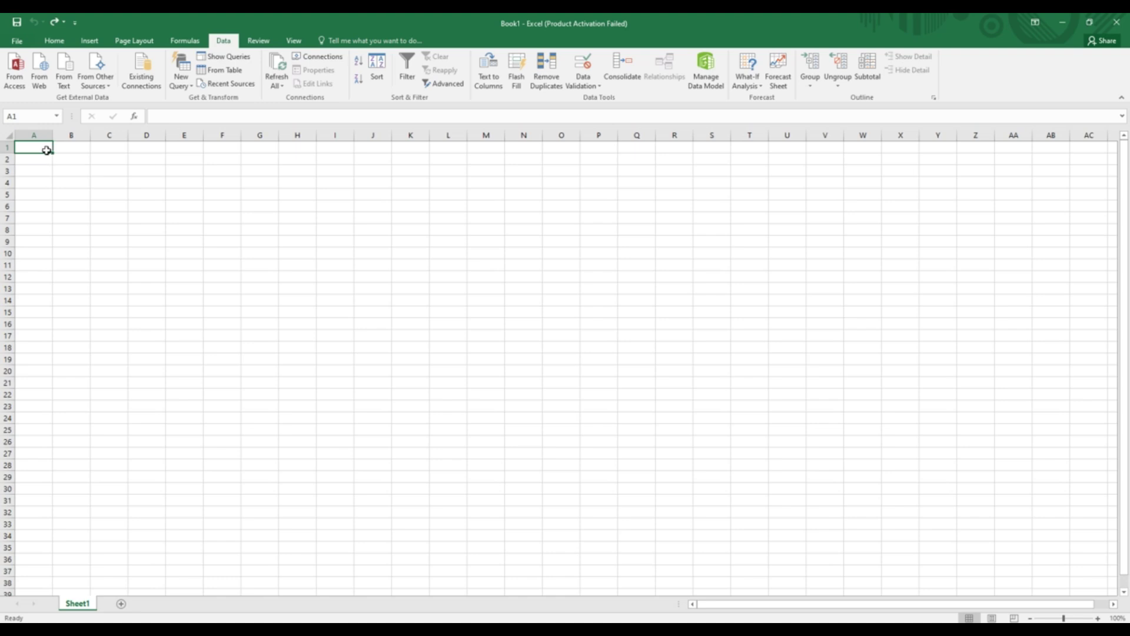
text(I)
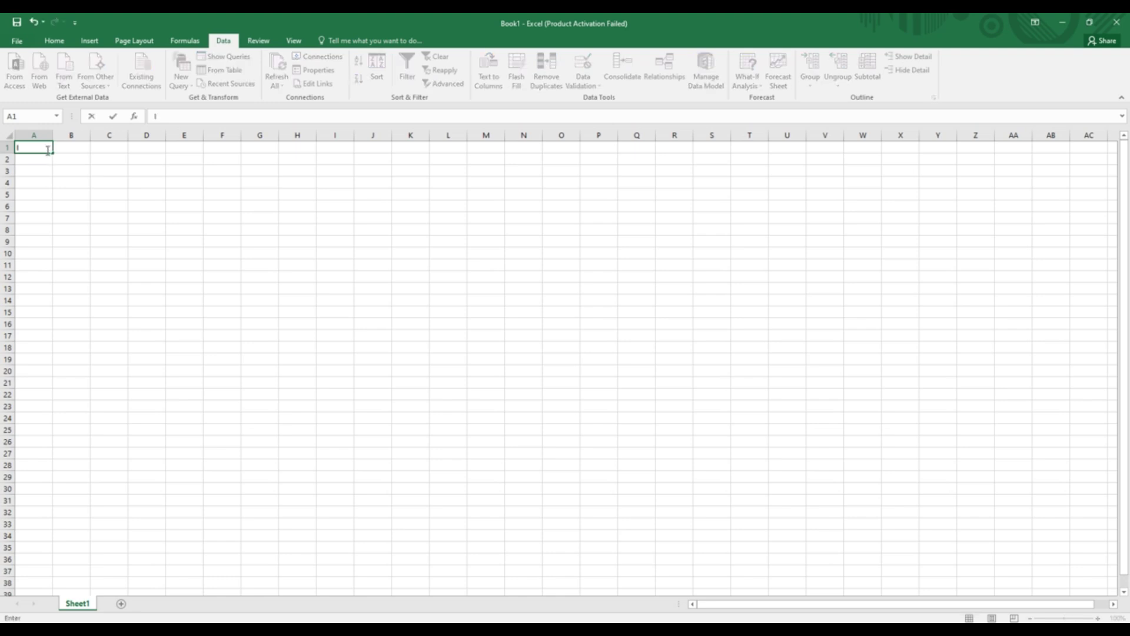
text(D n)
key(BackSpace)
text(N U)
key(BackSpace)
key(BackSpace)
text(umber)
click(41, 135)
drag(51, 135, 62, 135)
Step: Enter the heading "Class Name" in cell B1 and widen column B to fit it
click(74, 147)
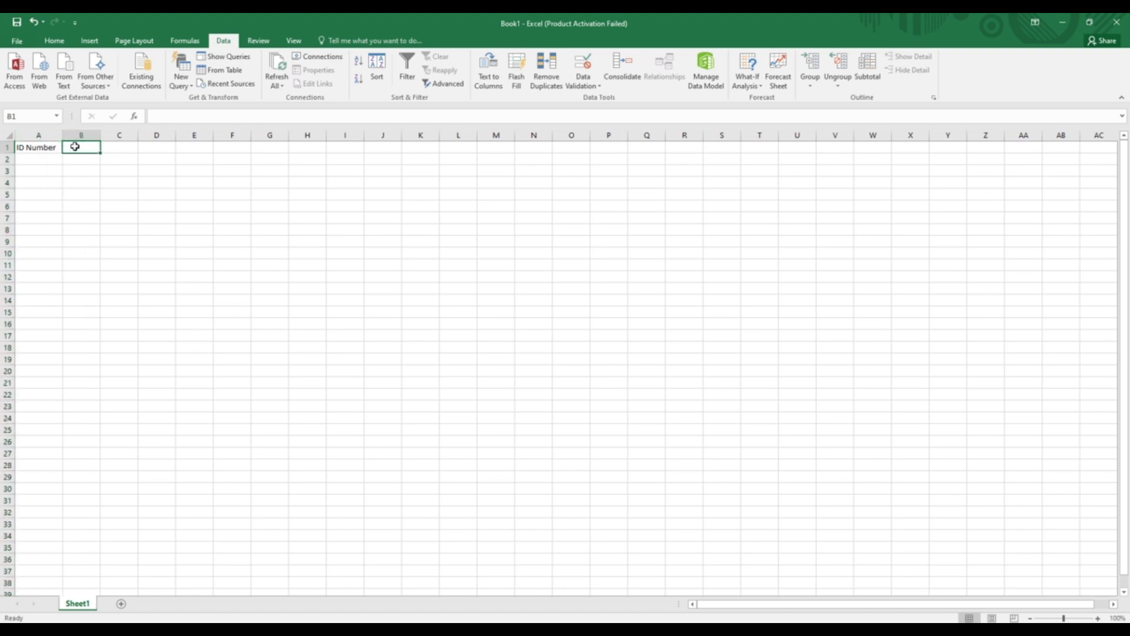
text(Cla)
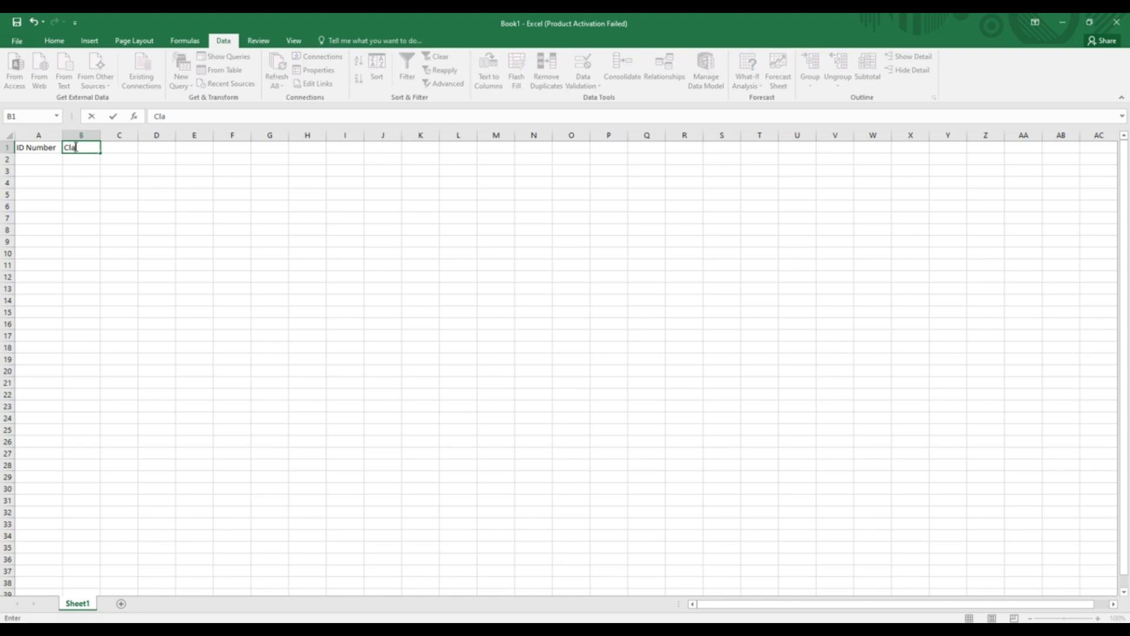
text(ss Name)
click(83, 135)
drag(101, 136, 112, 136)
Step: Enter the heading "Student's Name" in cell C1 and widen column C to fit it
click(131, 145)
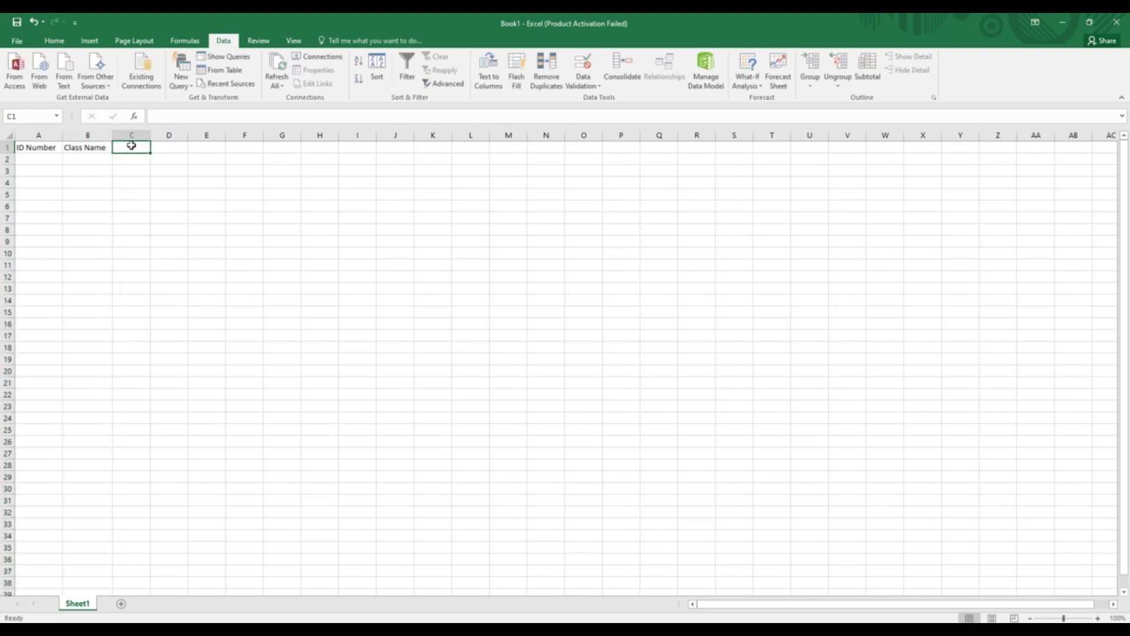
text(Stu)
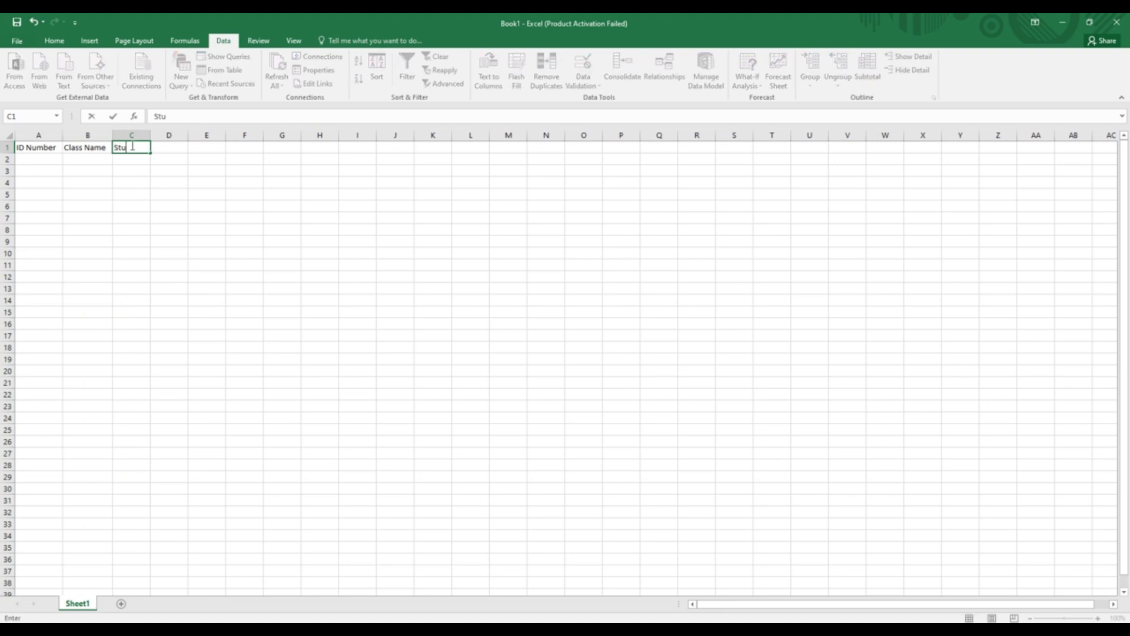
text(dent's Name)
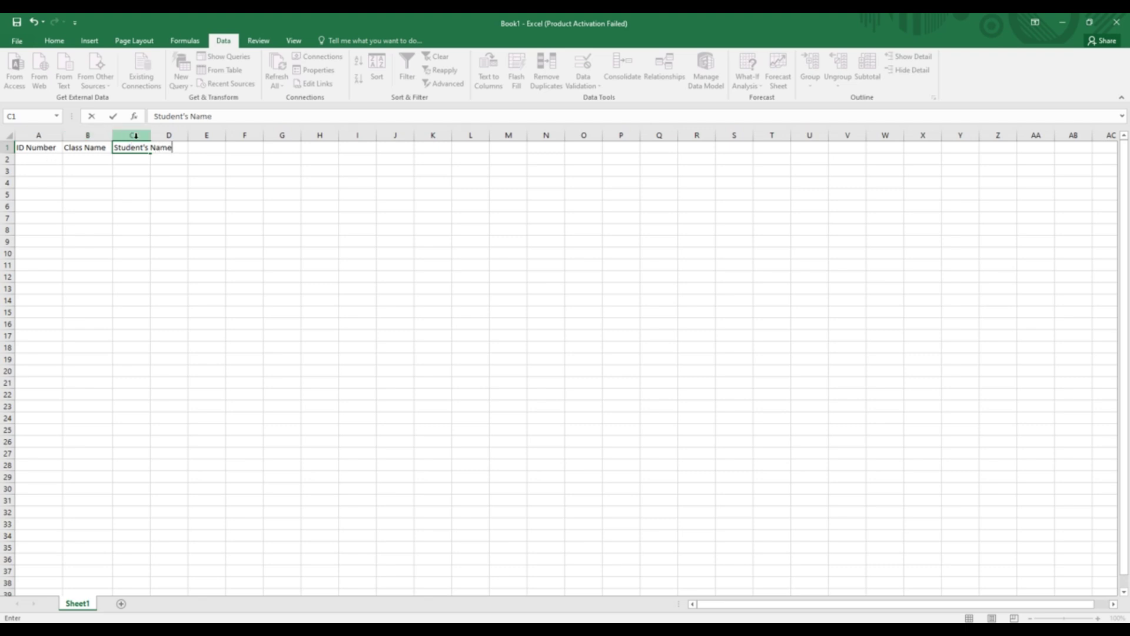
click(145, 136)
drag(151, 136, 179, 138)
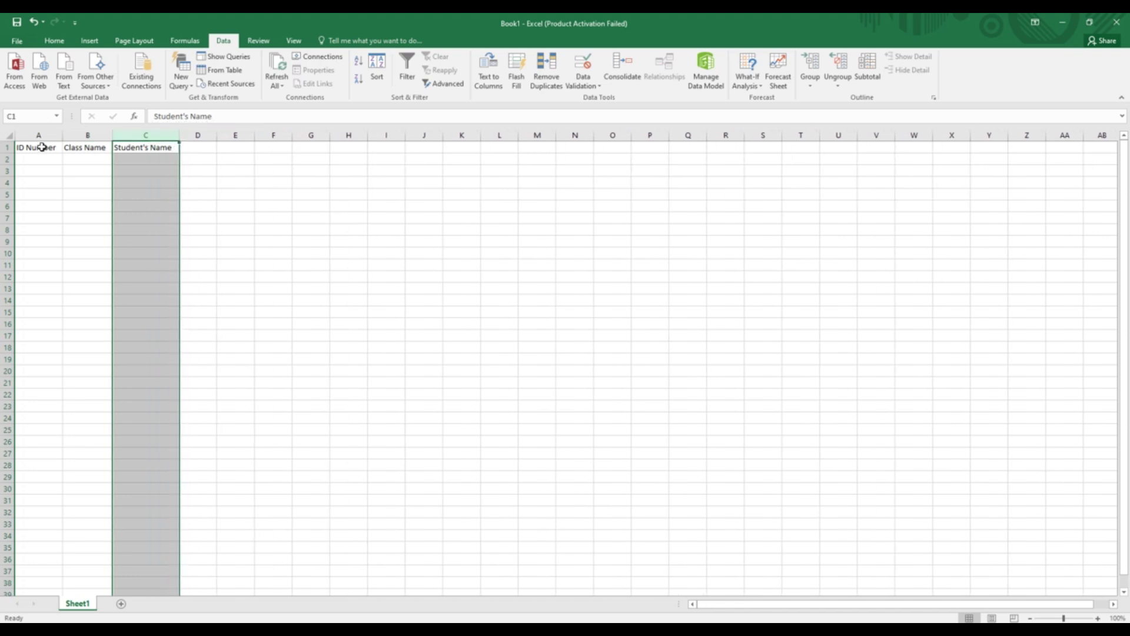
Step: Fill row 2 with the first student's ID number, class 6B and the student's name
click(40, 154)
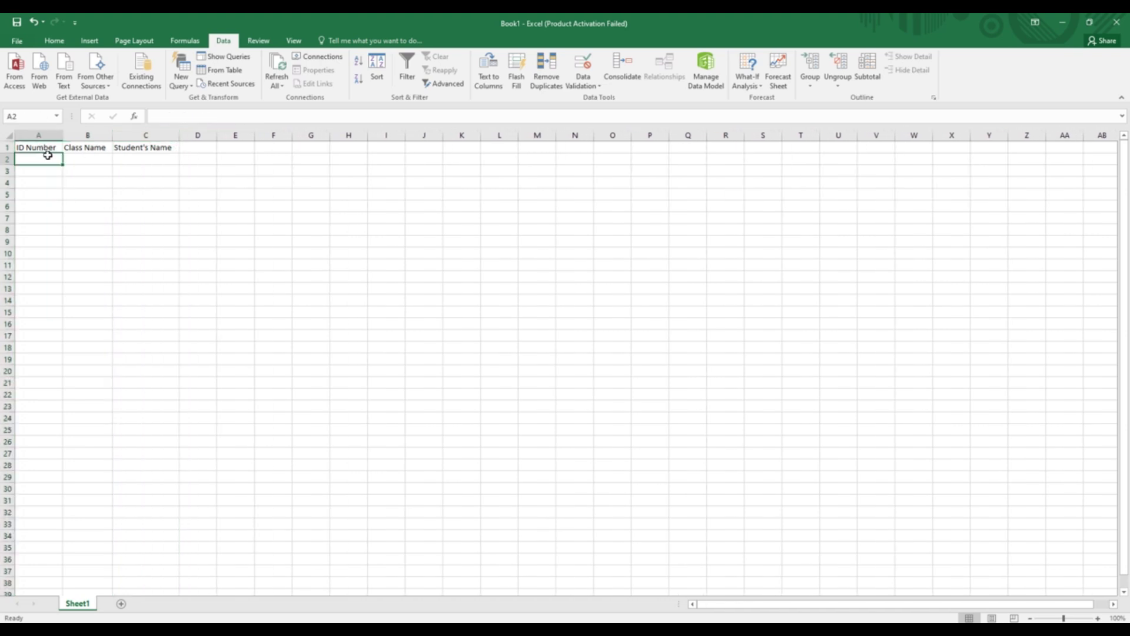
text(1111)
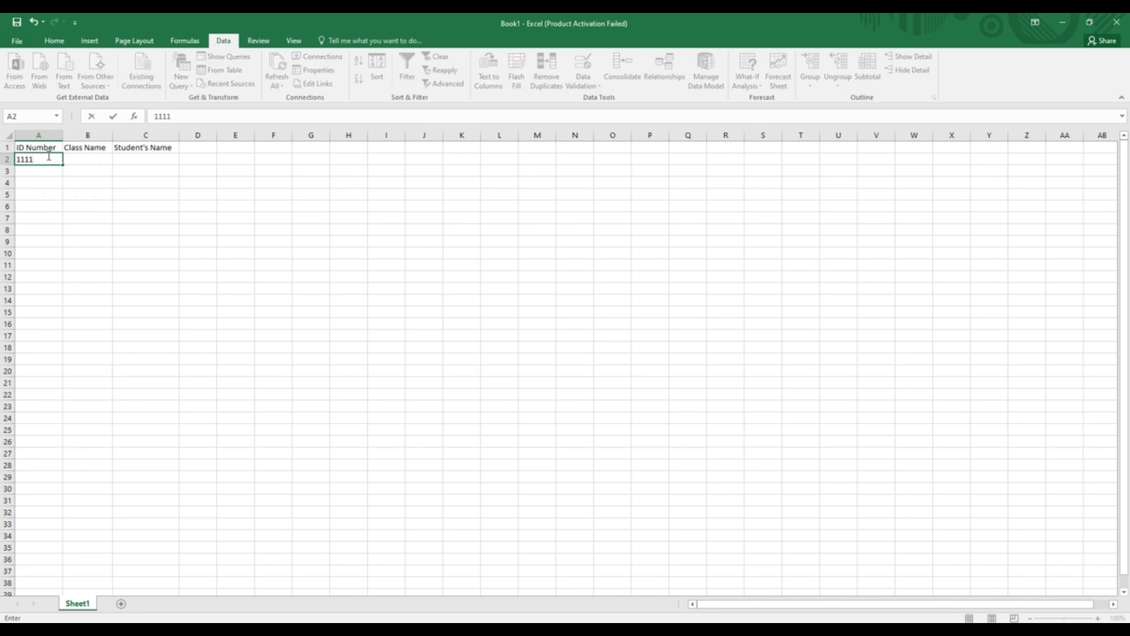
text(-11-001)
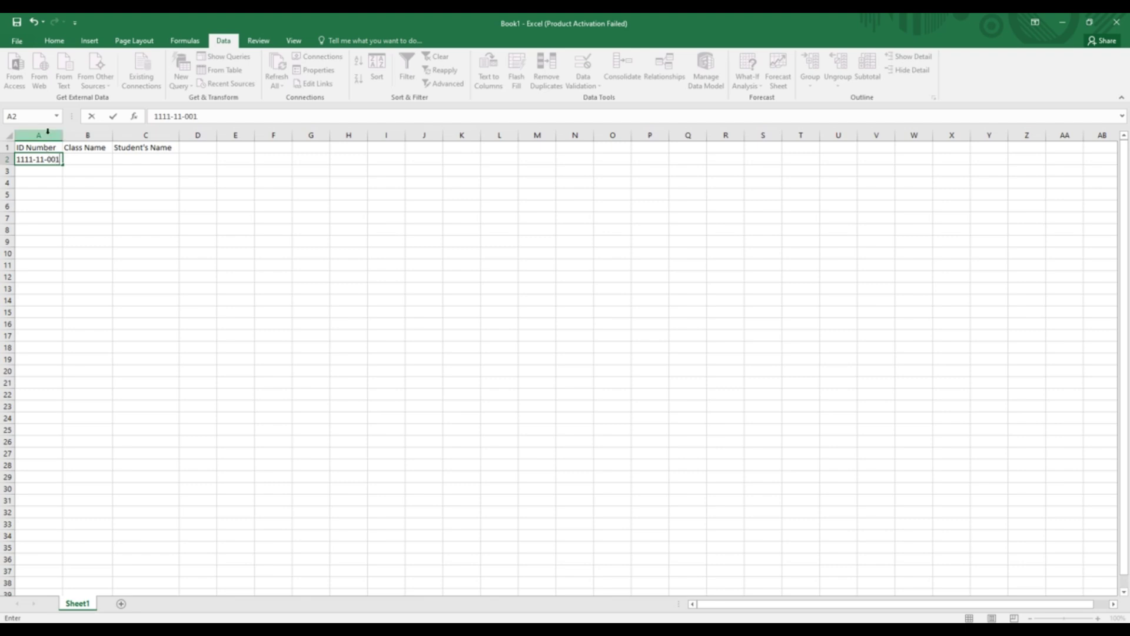
click(101, 157)
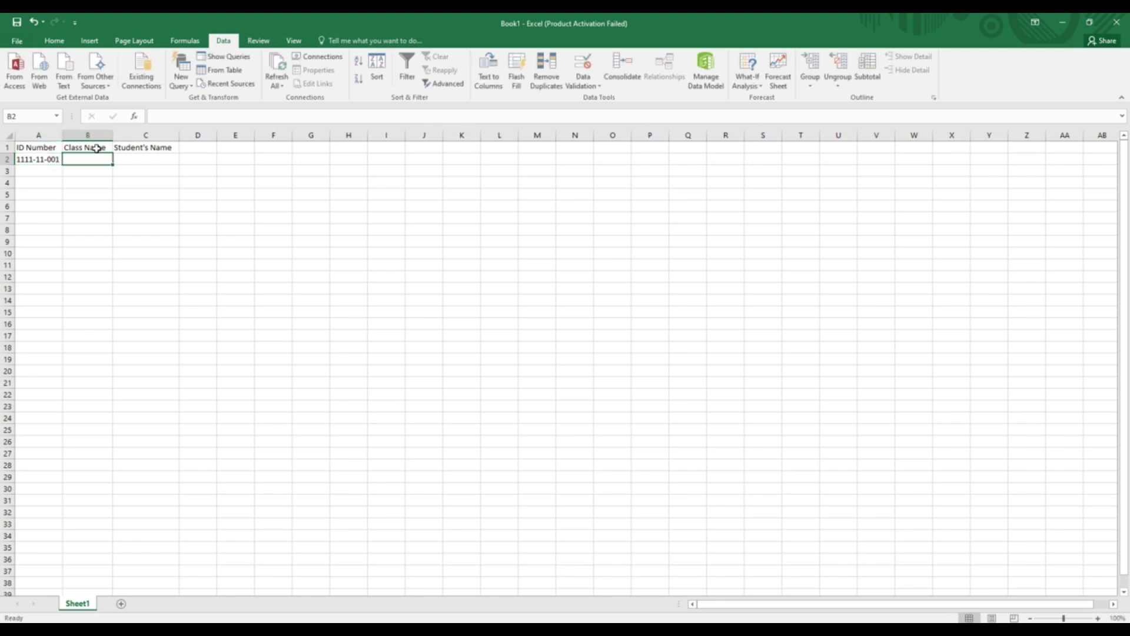
text(6B)
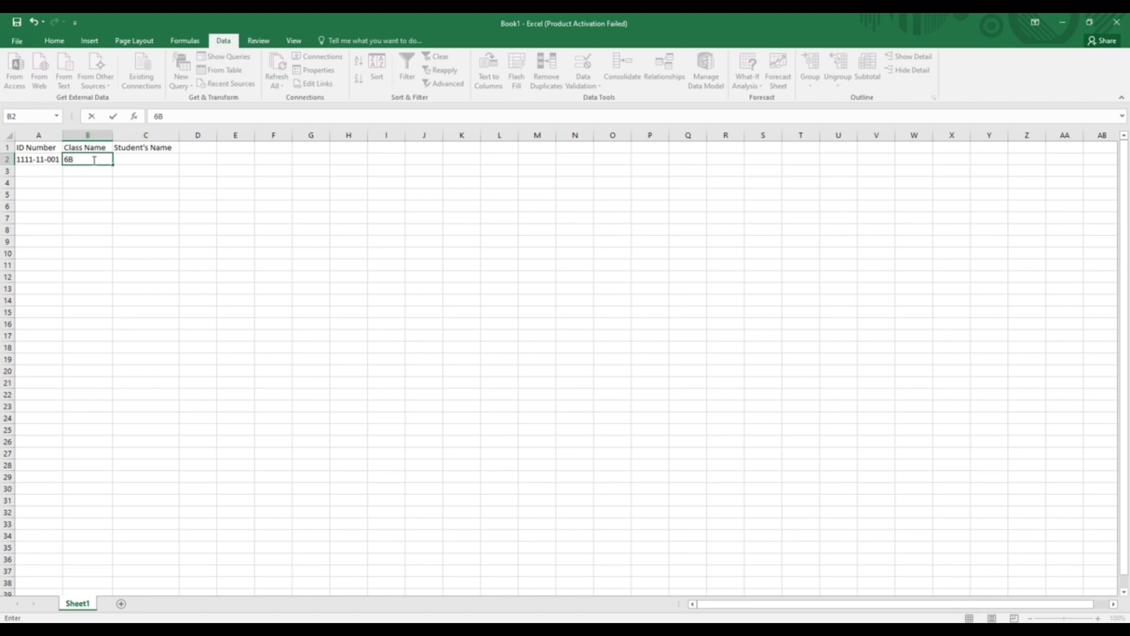
click(141, 162)
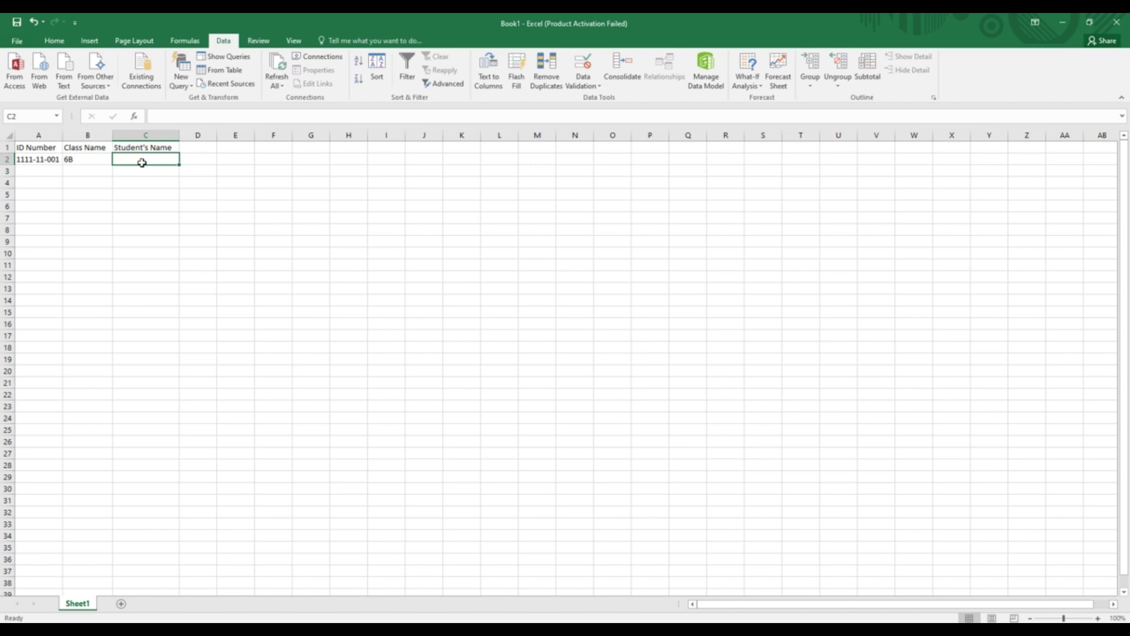
text(M)
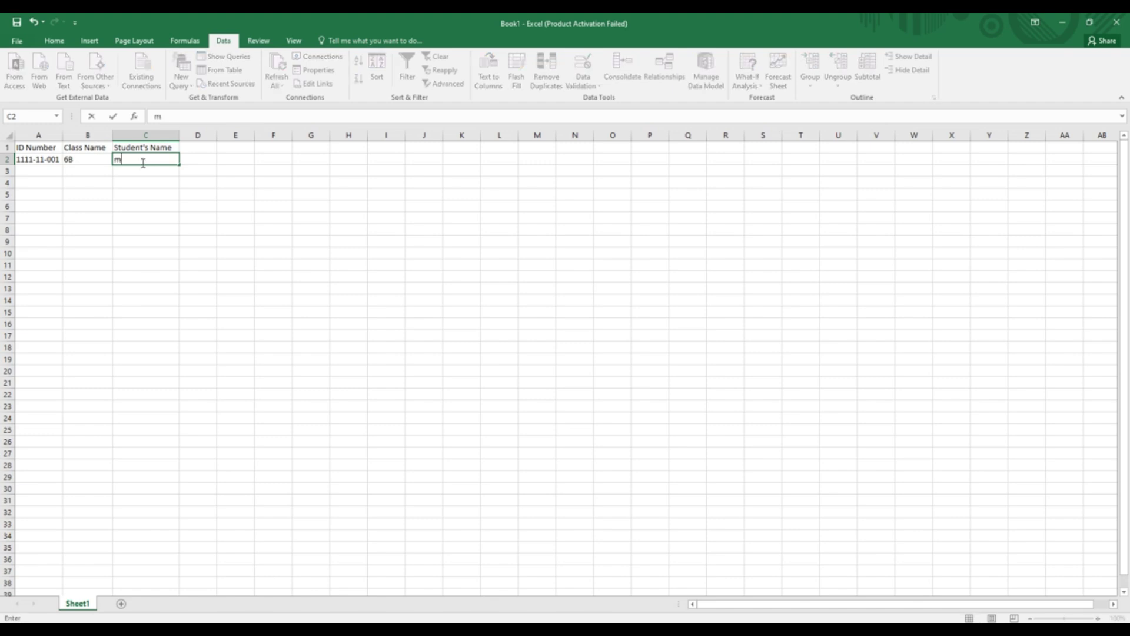
key(BackSpace)
text(Mohamed)
Step: Fill row 3 with the second student's ID number, class 6C and the student's name
click(54, 169)
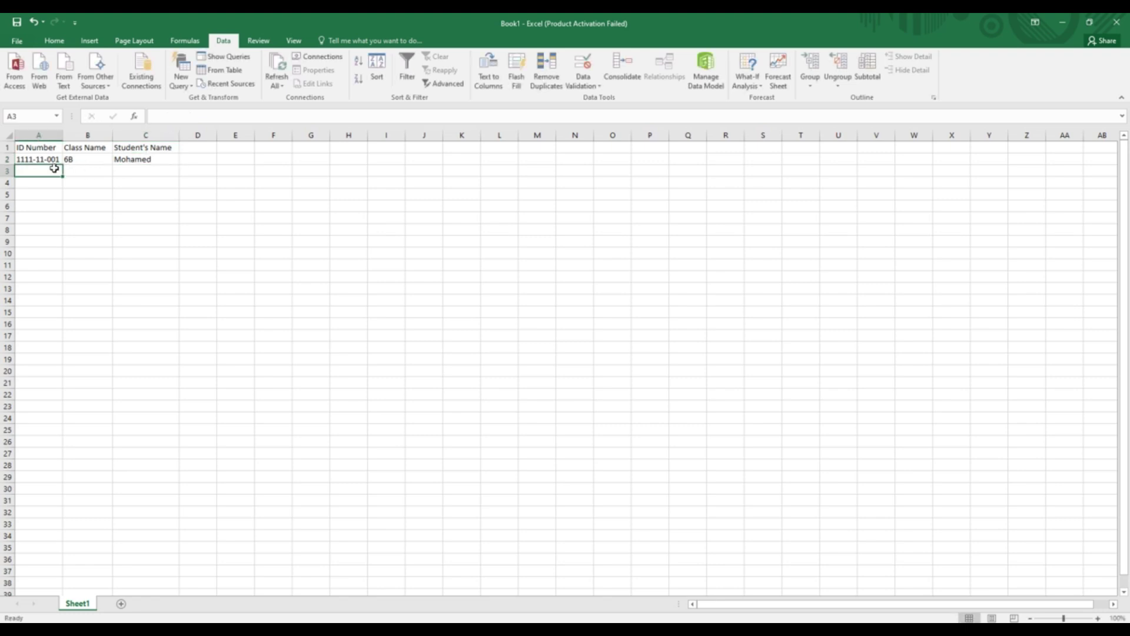
text(1111)
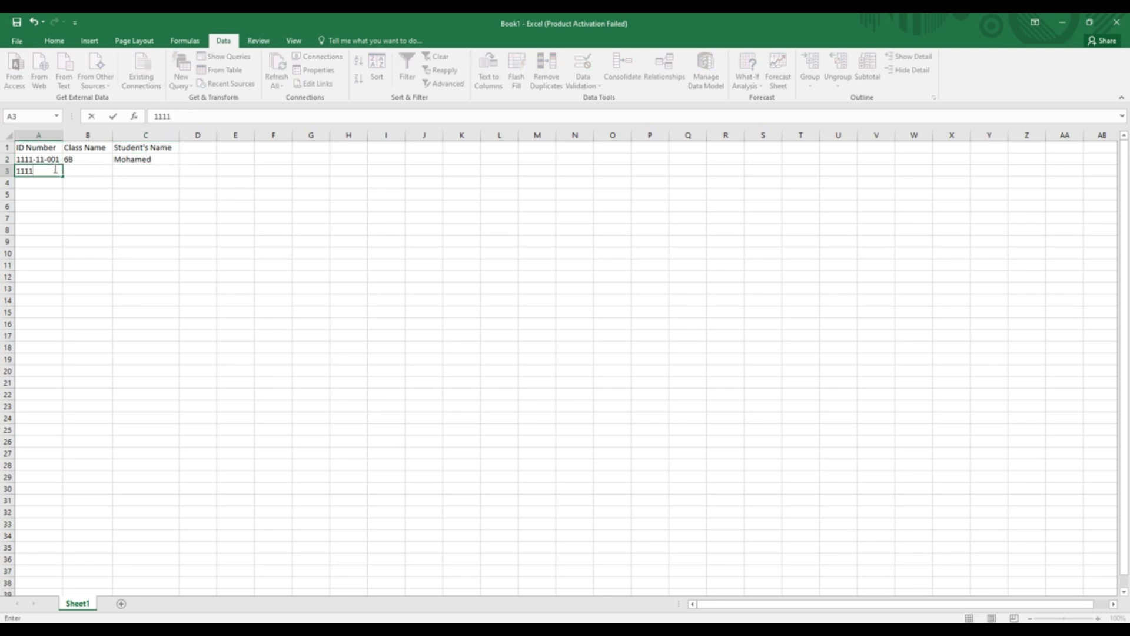
text(-11-002)
click(92, 172)
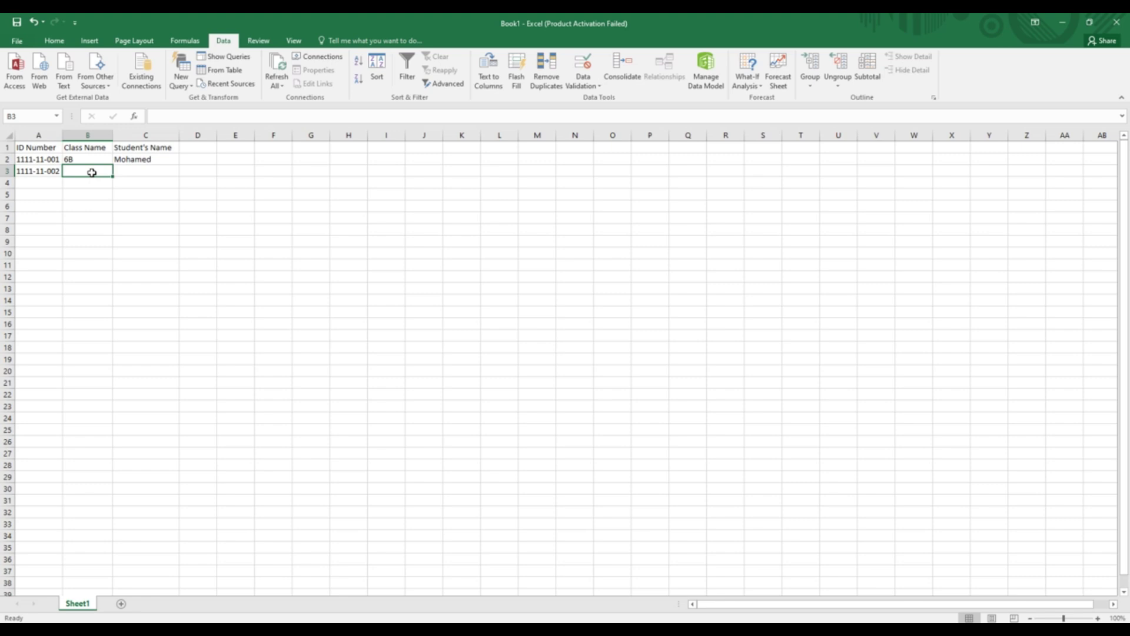
text(6C)
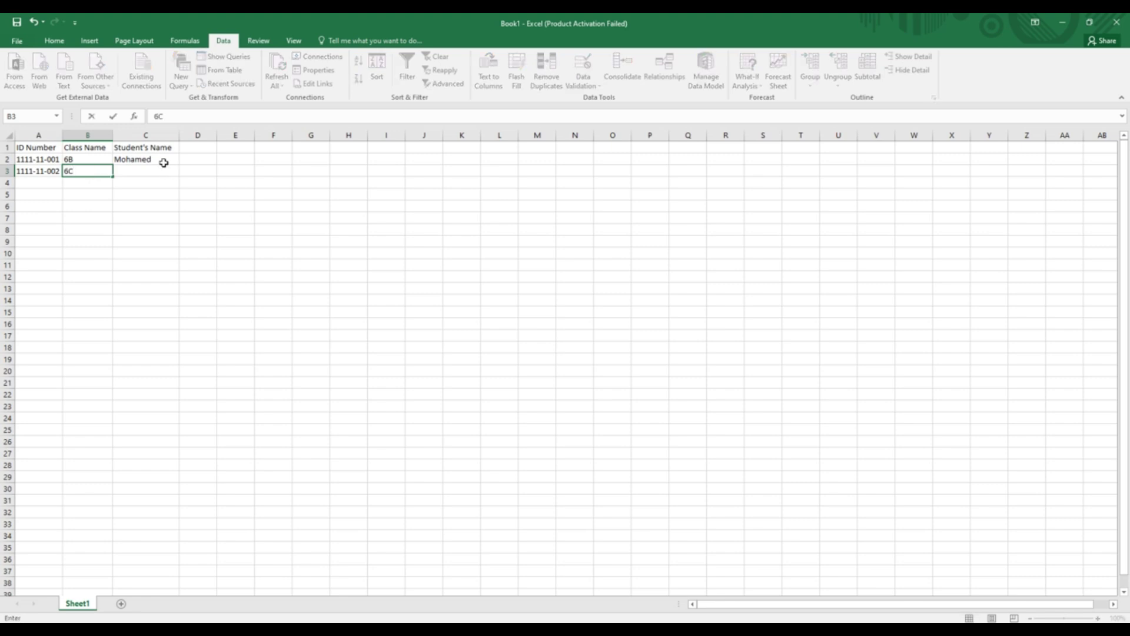
click(137, 171)
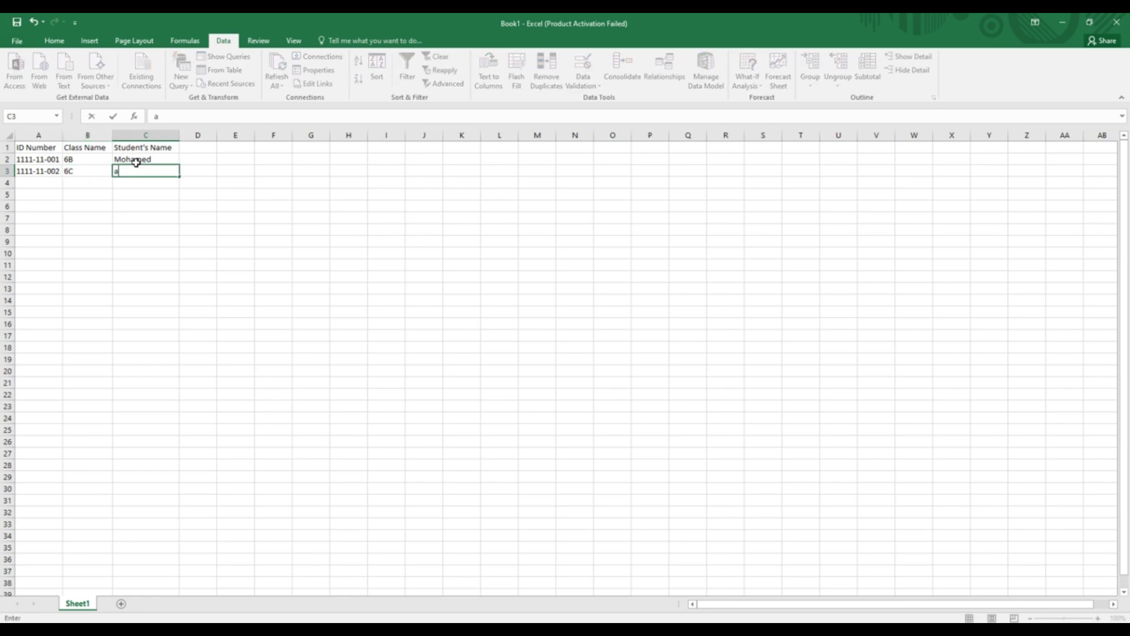
text(AD)
key(BackSpace)
text(dam)
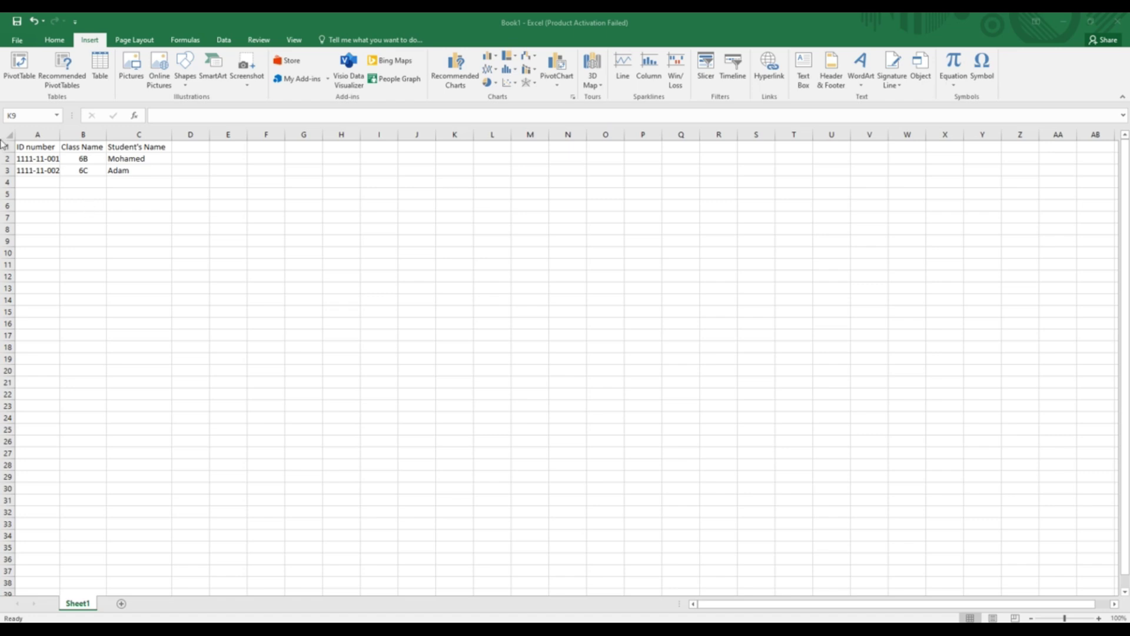
Step: Insert a column headed "Grades" before the Student's Name column and a blank column before the Class Name column
right_click(150, 134)
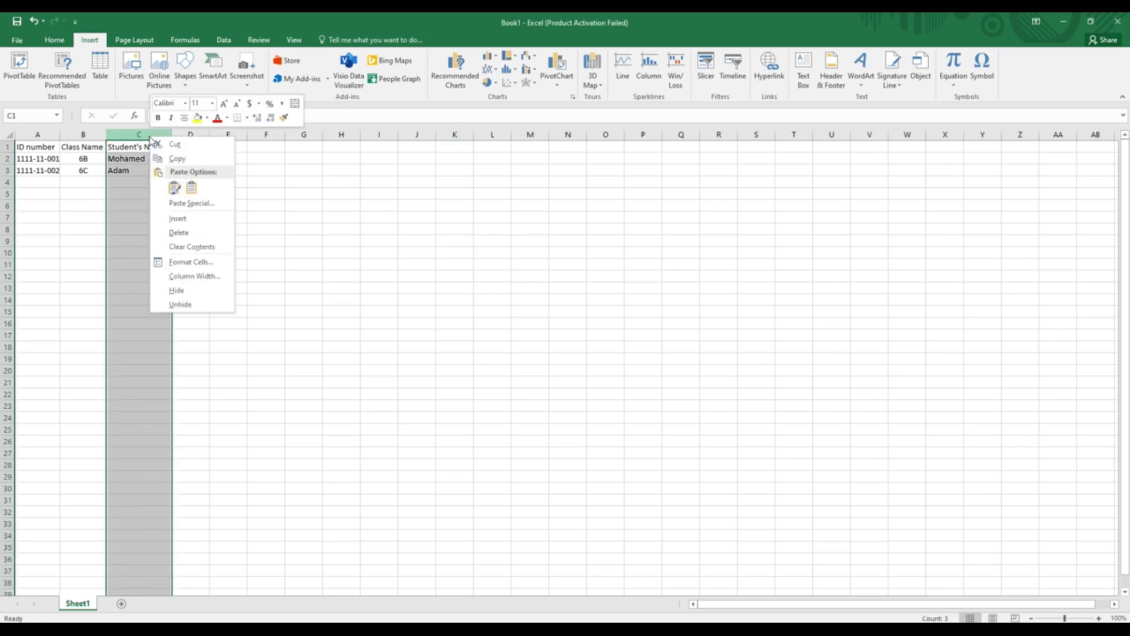
click(177, 218)
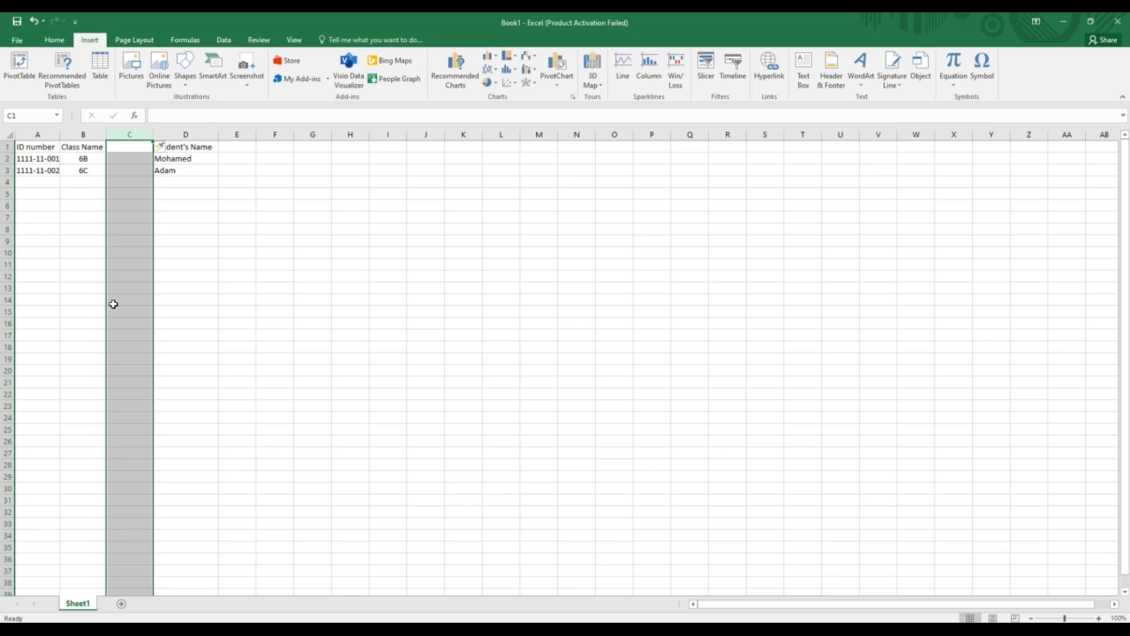
double_click(127, 148)
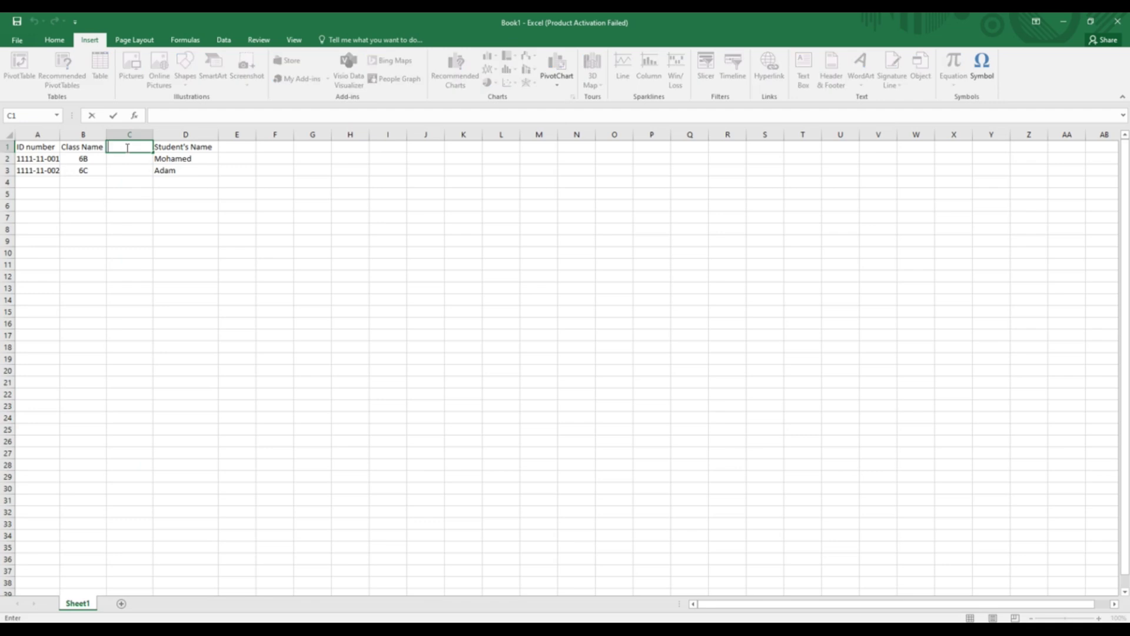
text(Grades)
right_click(78, 139)
click(102, 222)
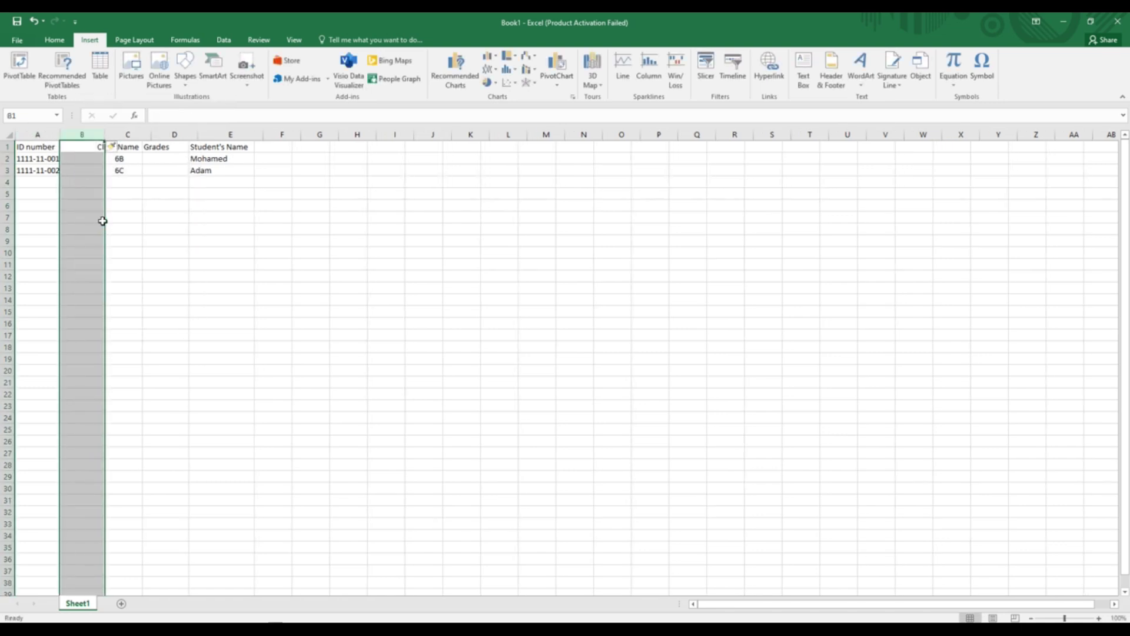
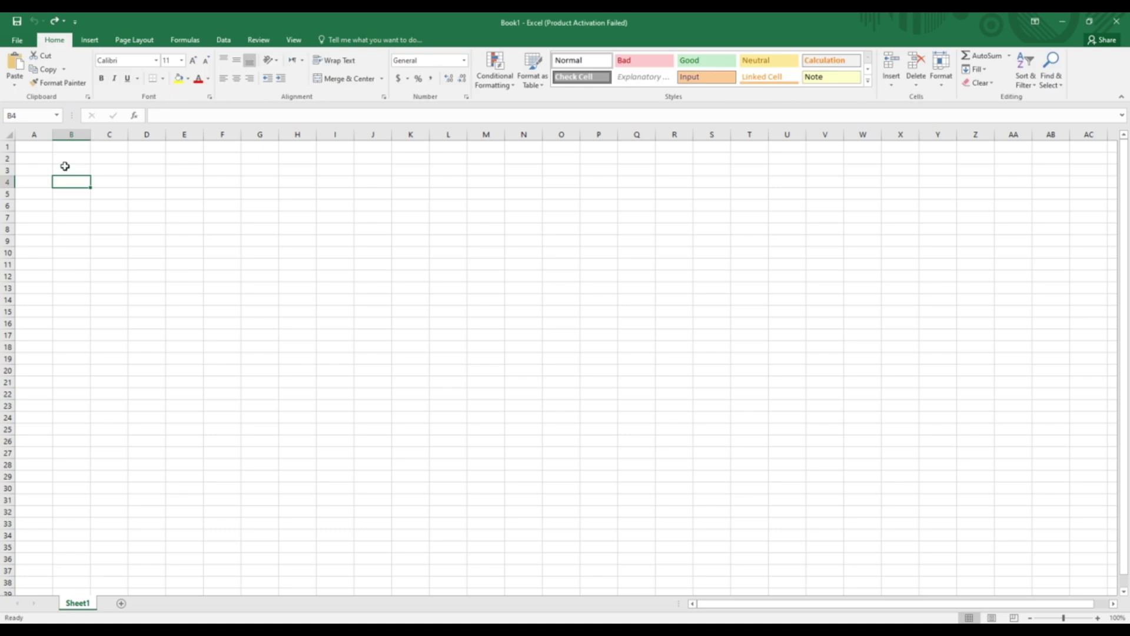
Step: Create a table from the empty range A1:E1 without using existing headers, and extend it down to row 11
click(32, 146)
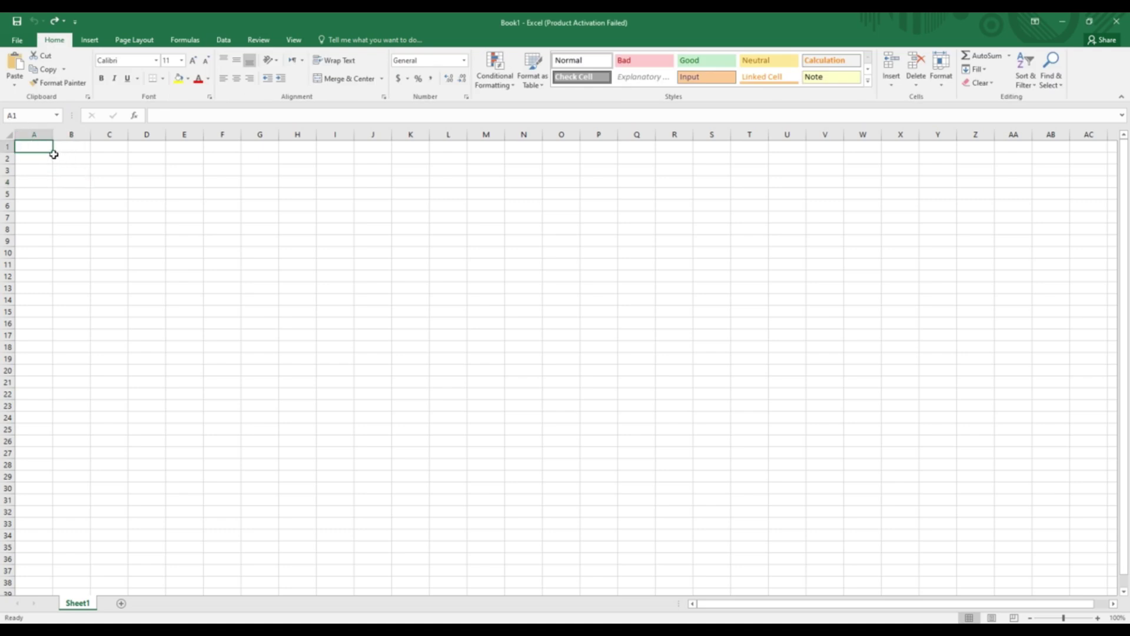
drag(58, 155, 186, 167)
click(89, 40)
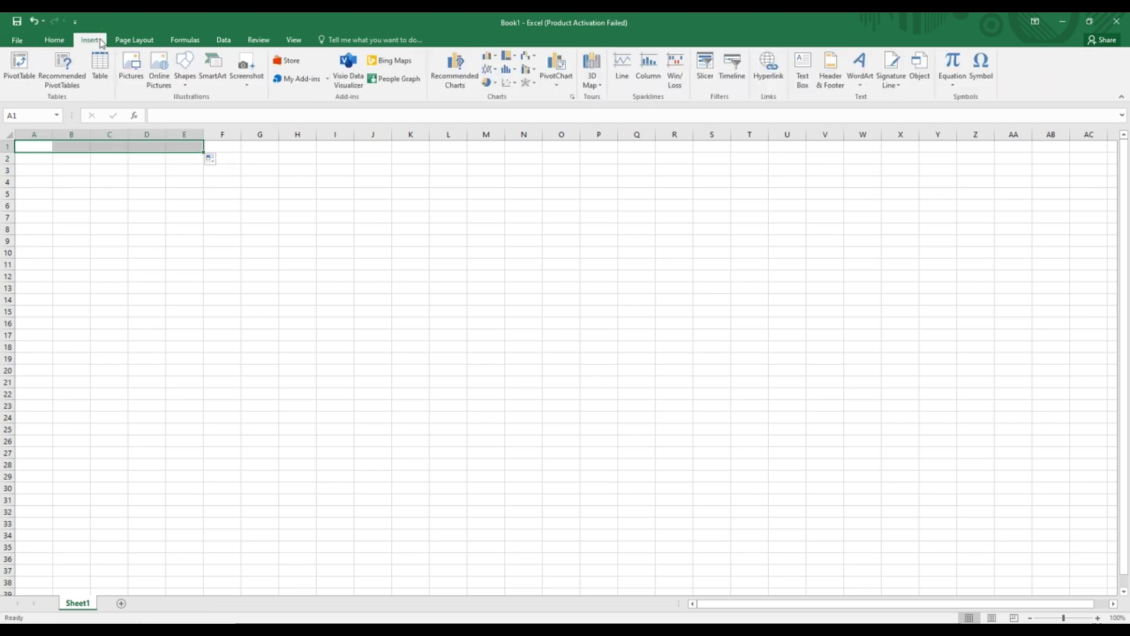
click(107, 61)
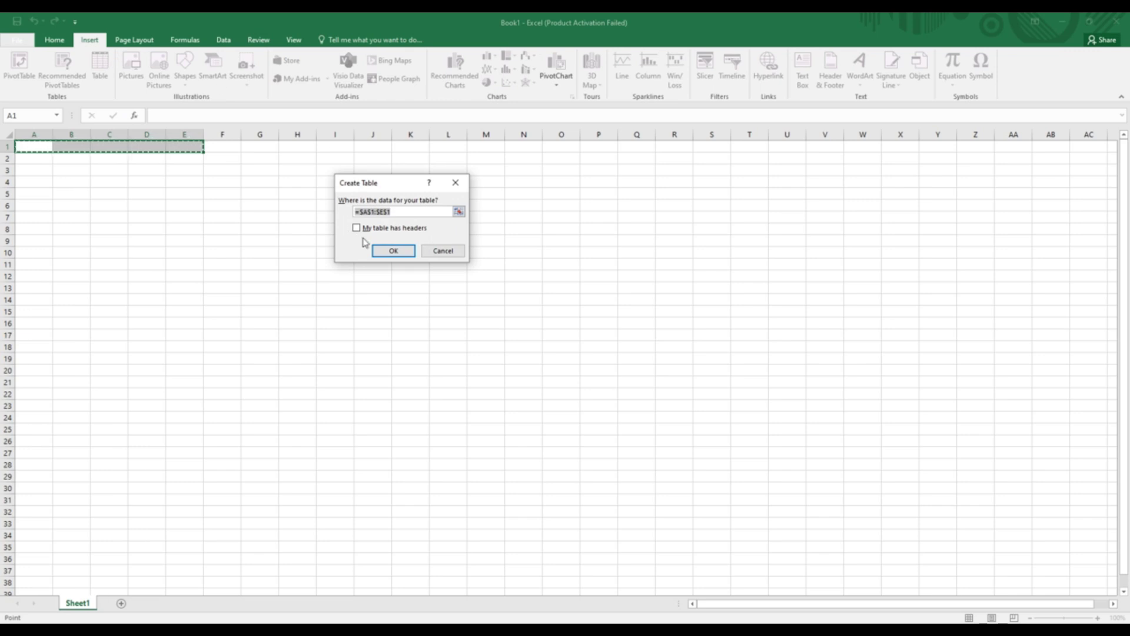
key(Return)
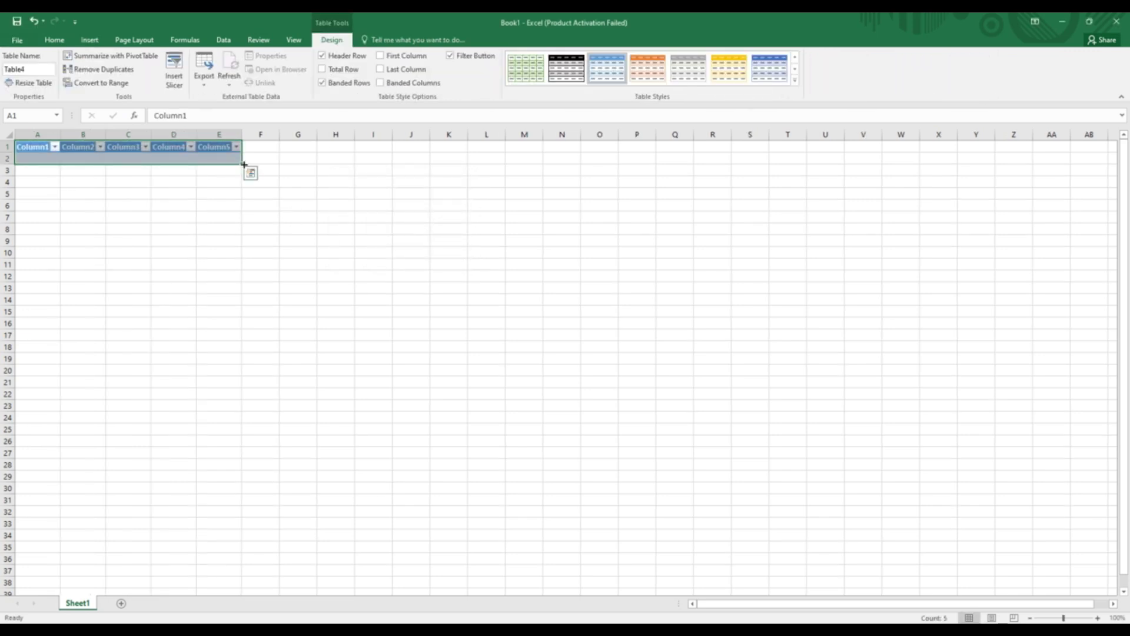
drag(239, 166, 234, 273)
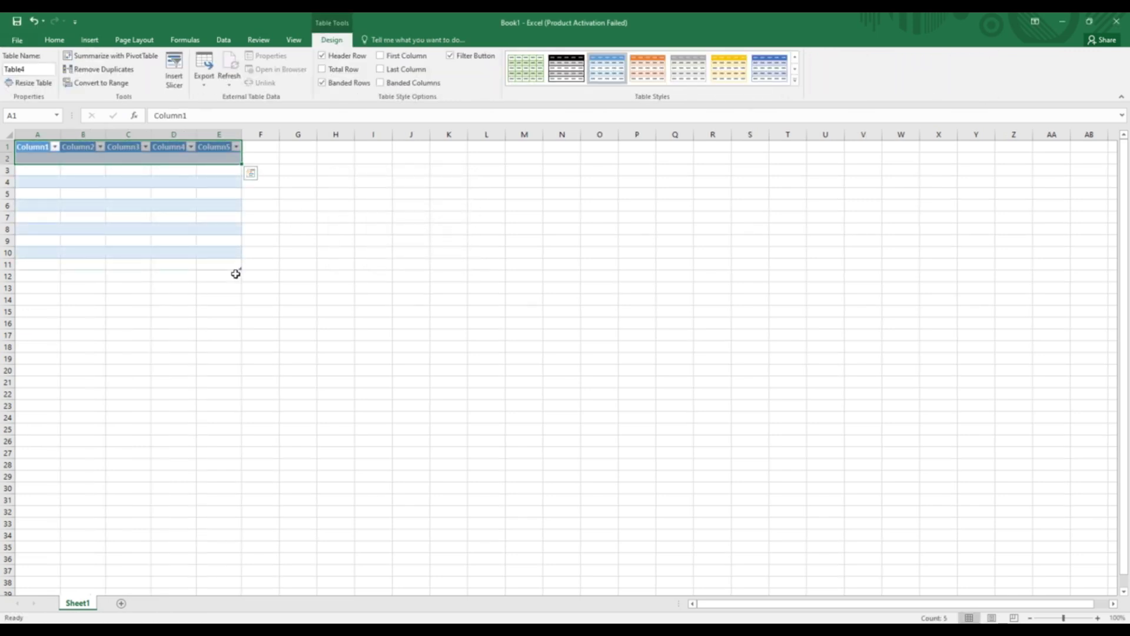
click(272, 322)
Step: Replace the table's first column heading in cell A1 with "Student's Name"
click(36, 148)
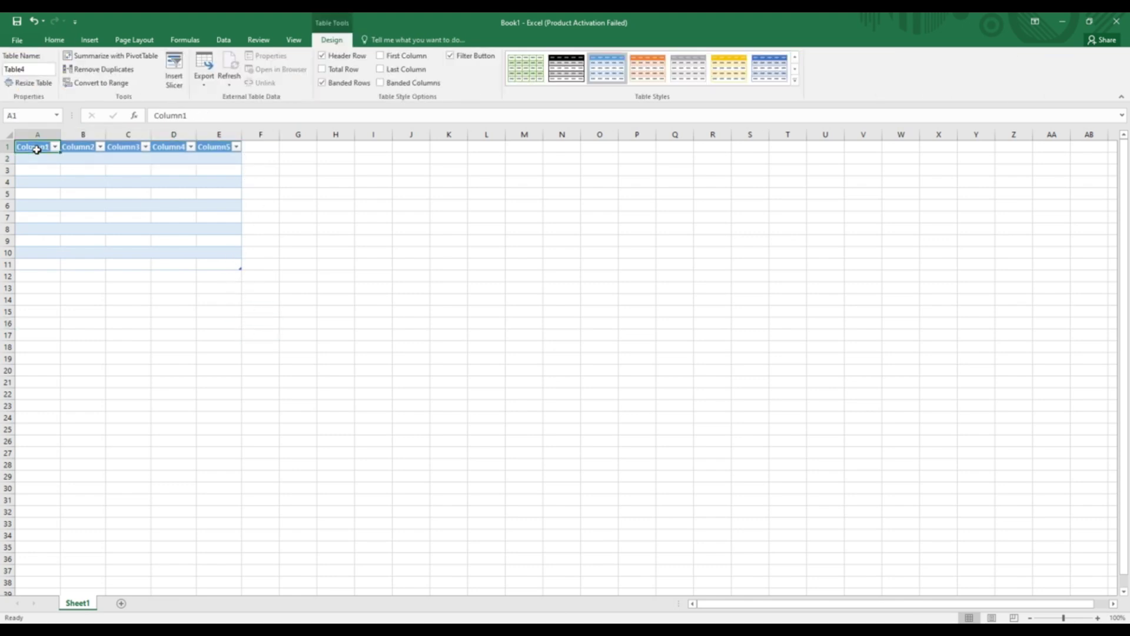
double_click(46, 149)
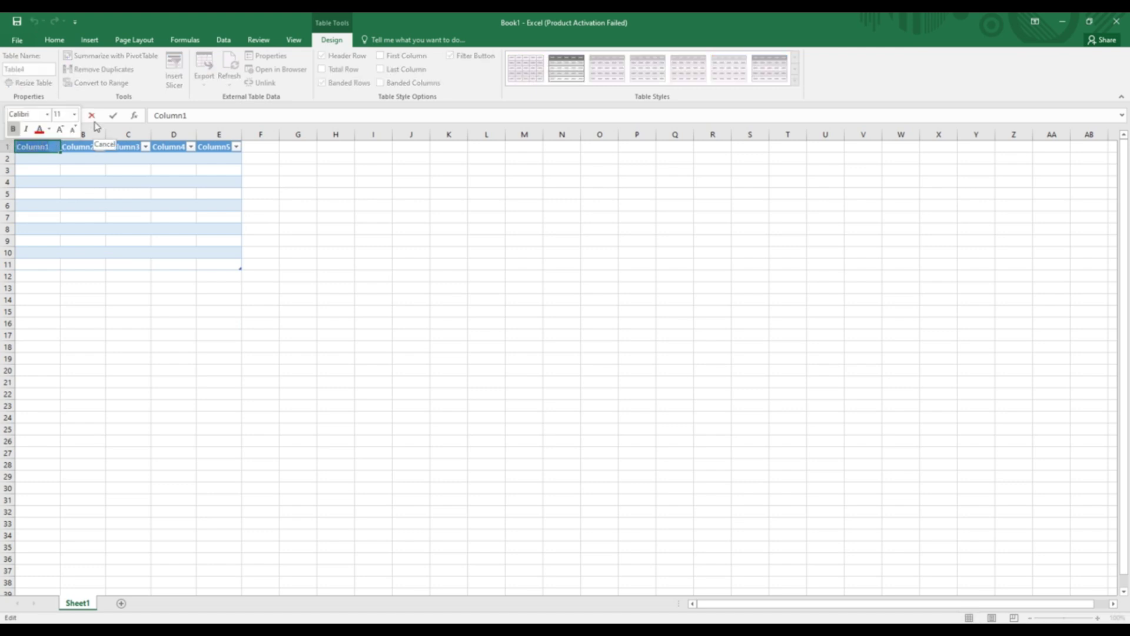
text(Stu)
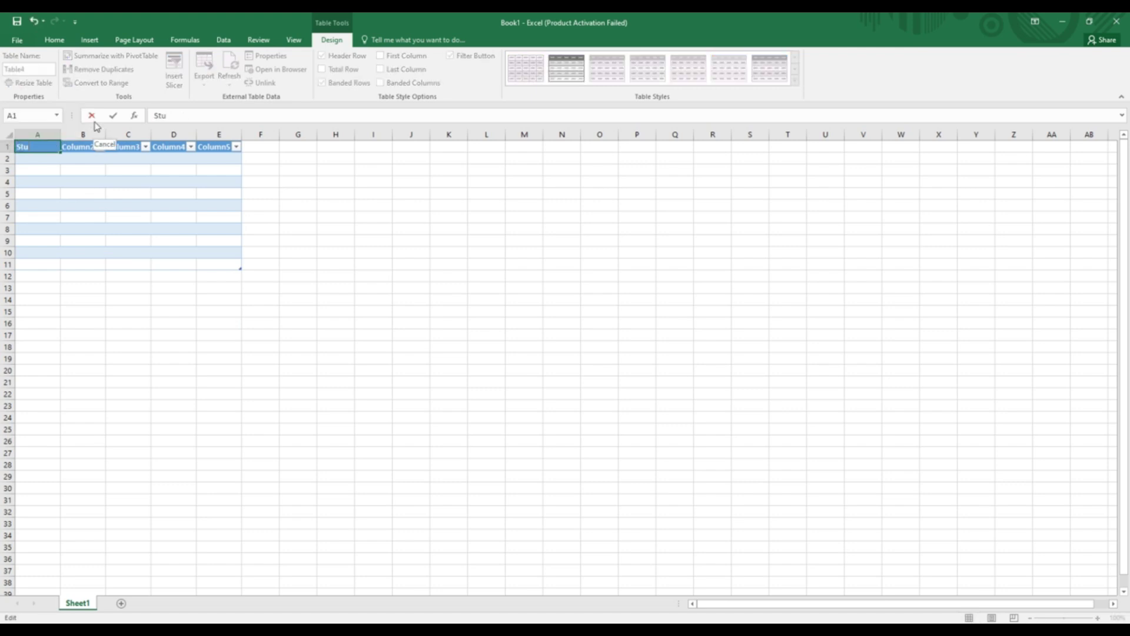
text(dent's Name)
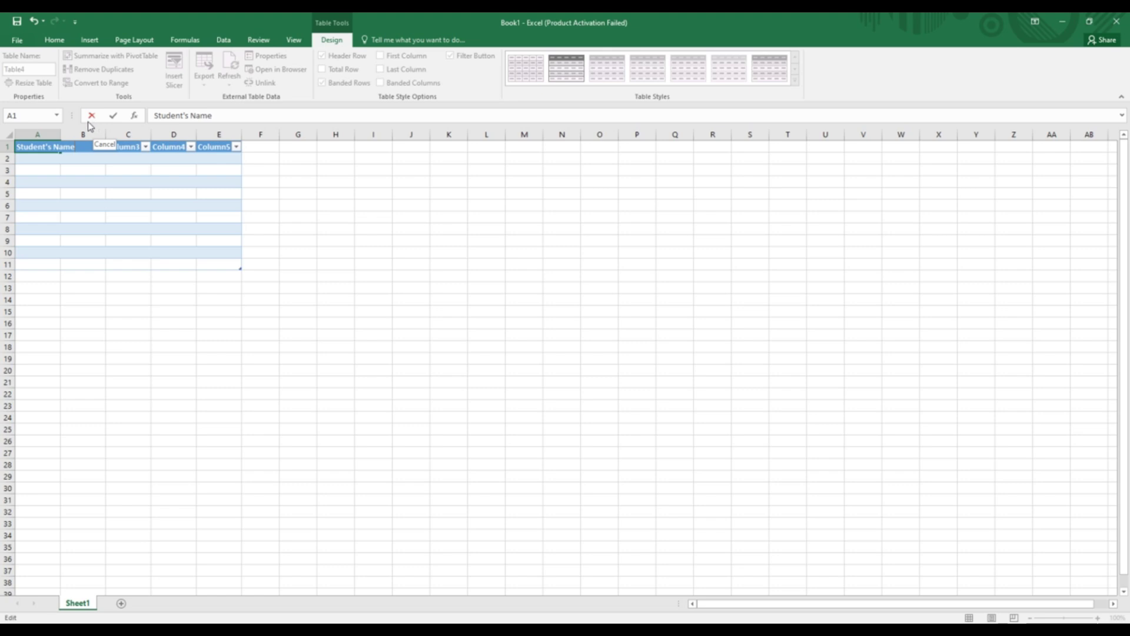
Step: Widen column A so that the full "Student's Name" heading fits
click(38, 134)
drag(60, 136, 97, 136)
click(124, 135)
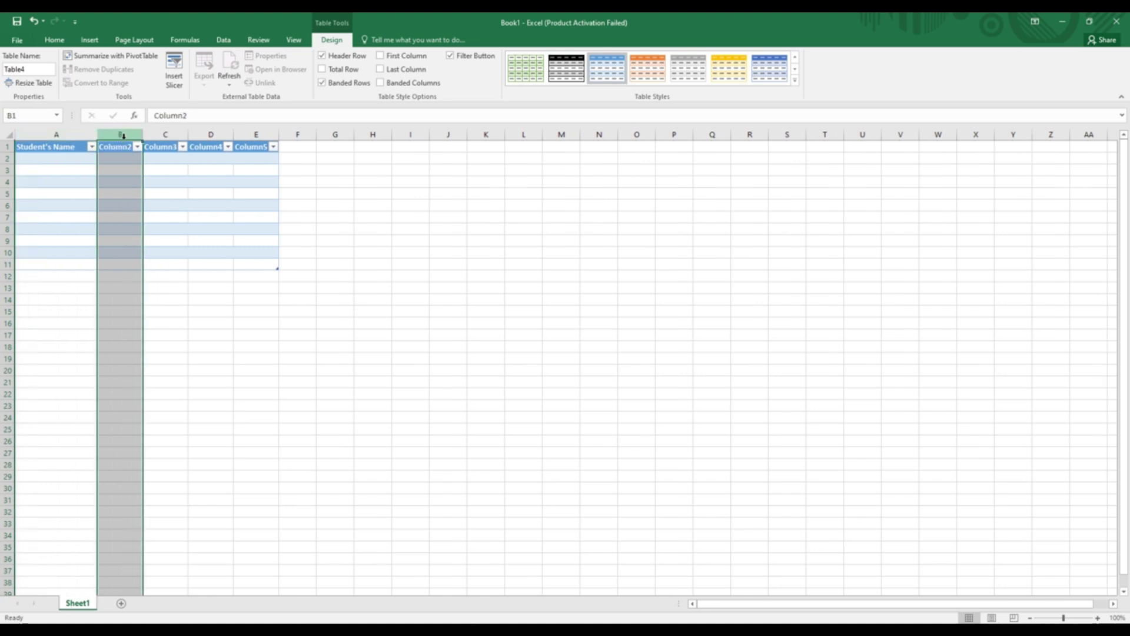
Step: Replace the table's second column heading in cell B1 with "Class"
double_click(124, 147)
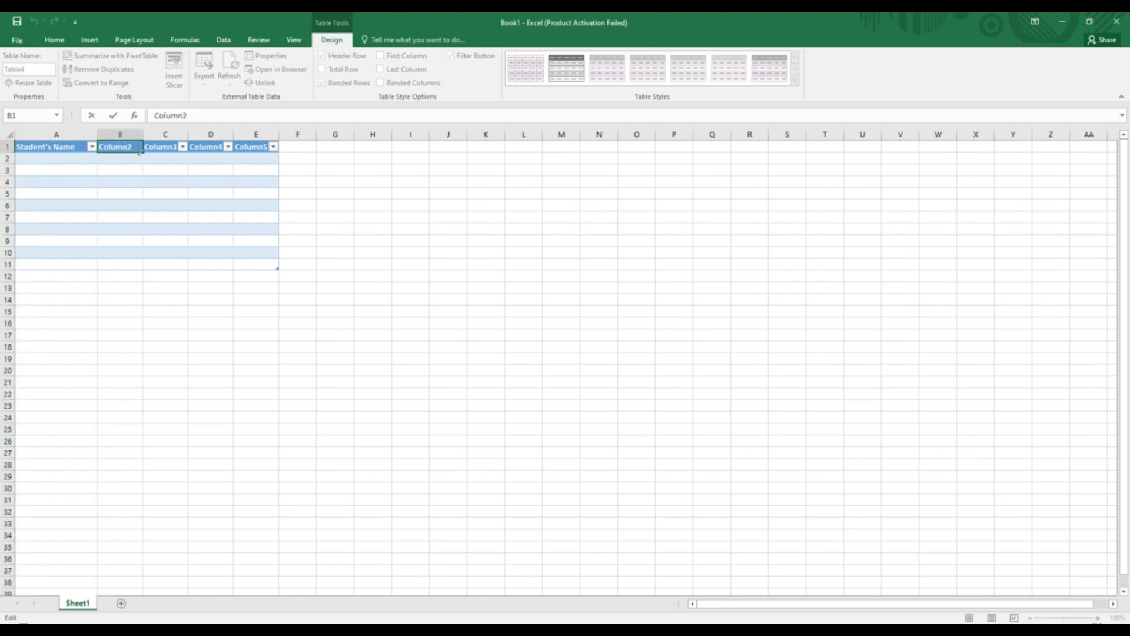
drag(139, 151, 99, 147)
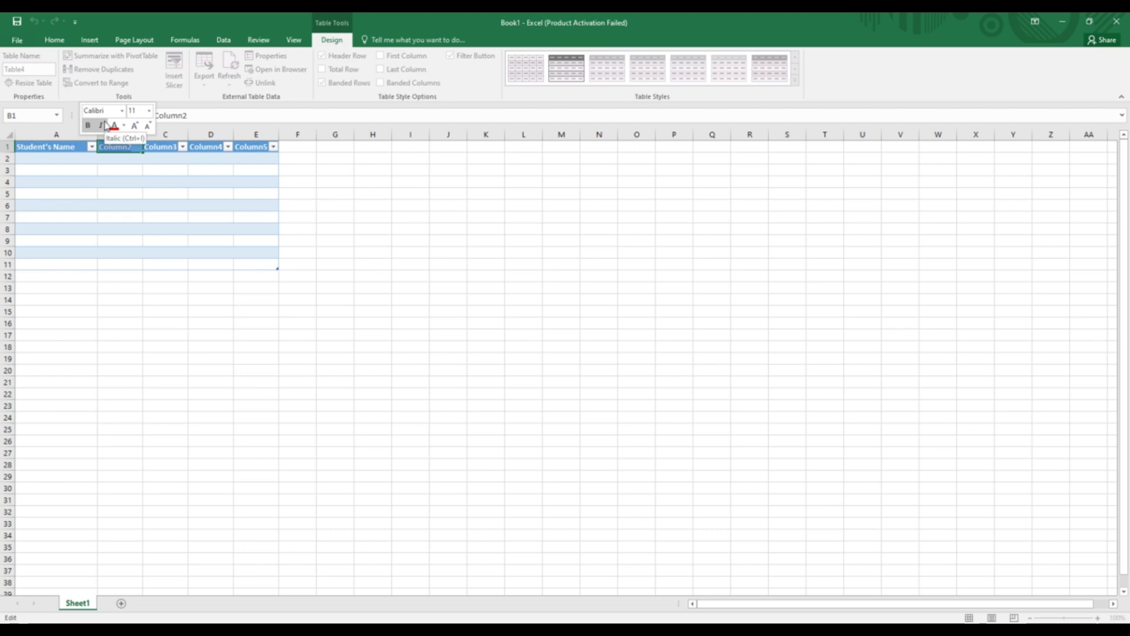
text(Cl)
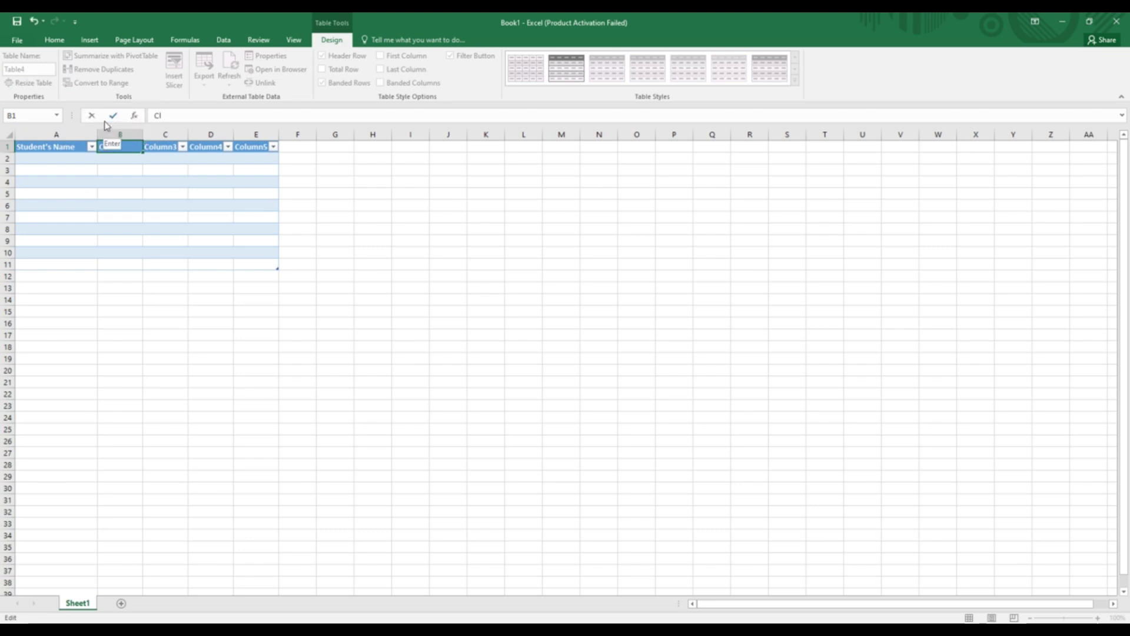
text(ass)
Step: Enter the first two students' names in cells A2 and A3 under the Student's Name heading
click(70, 155)
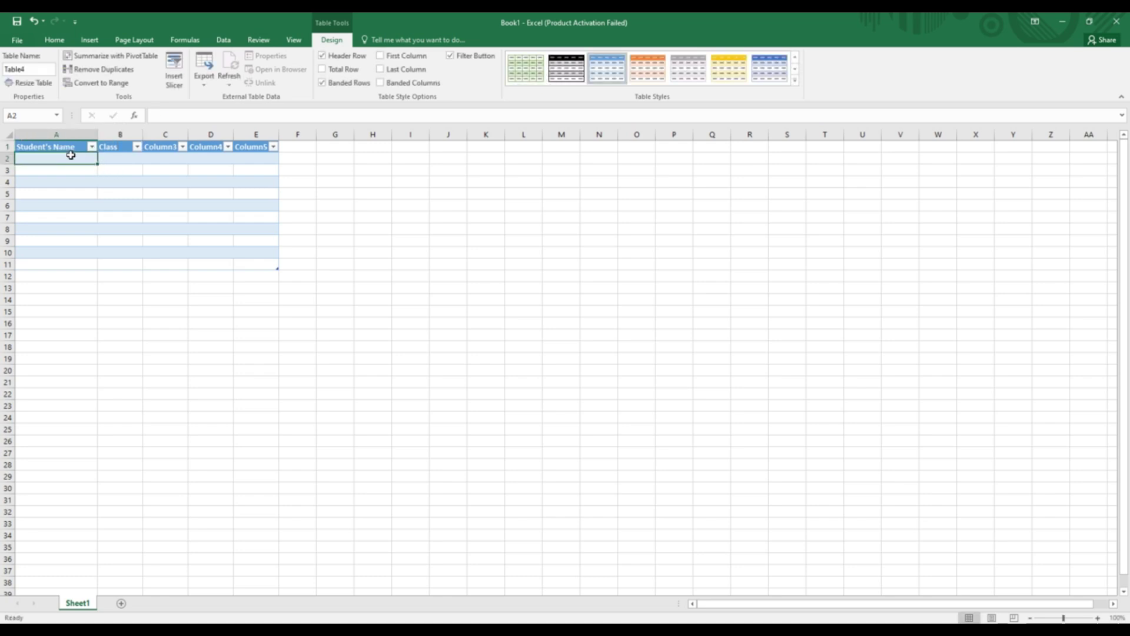
text(You)
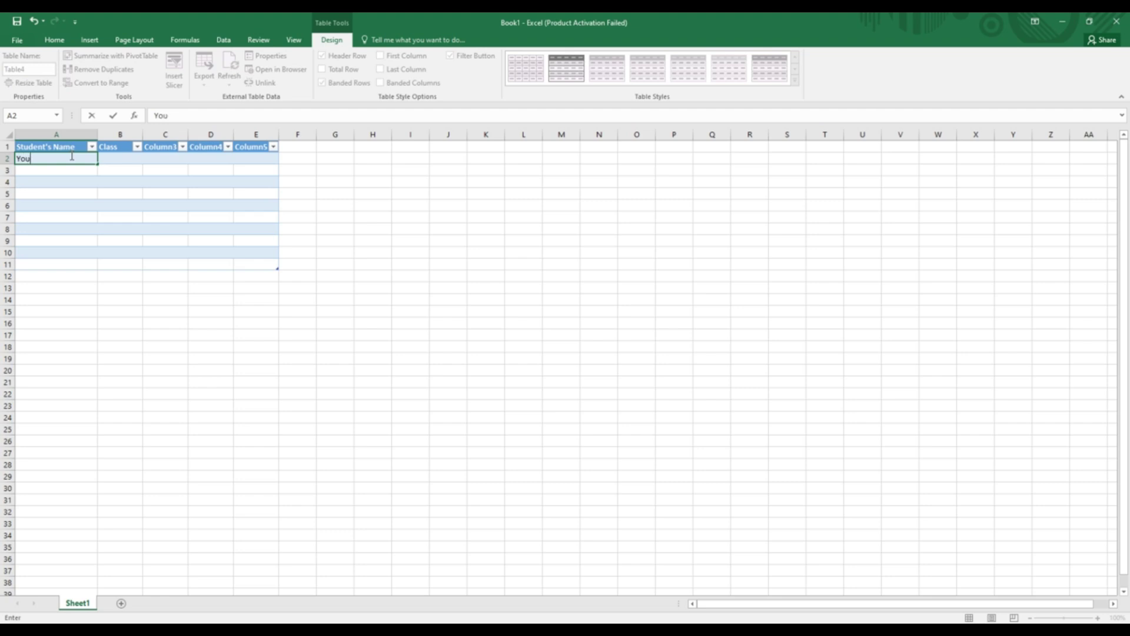
text(ssef)
click(52, 169)
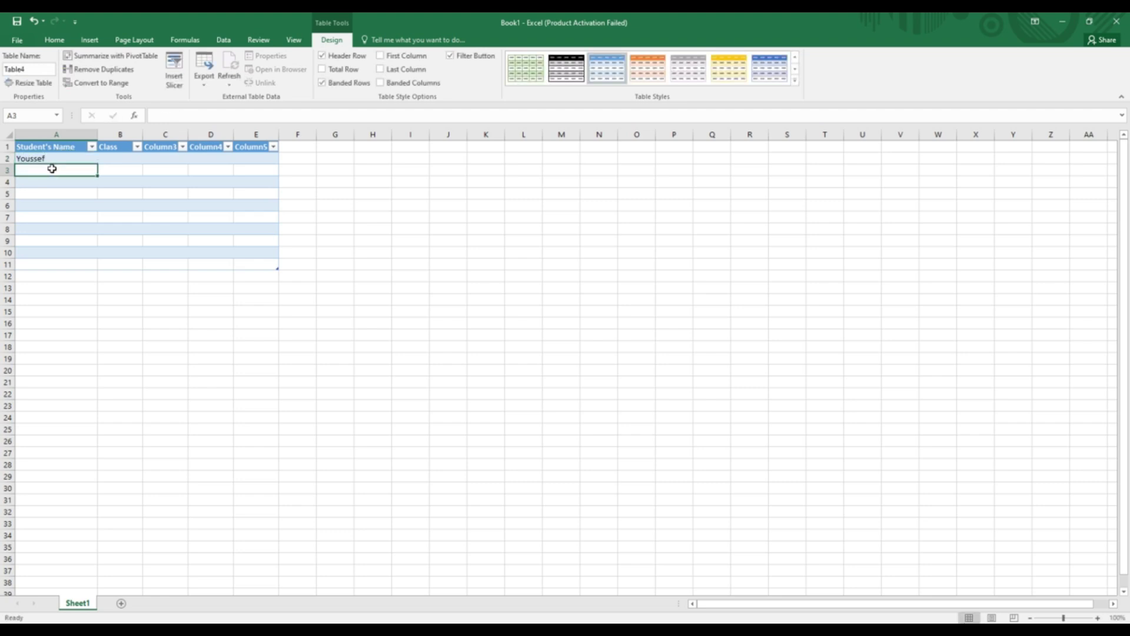
text(Mohamed)
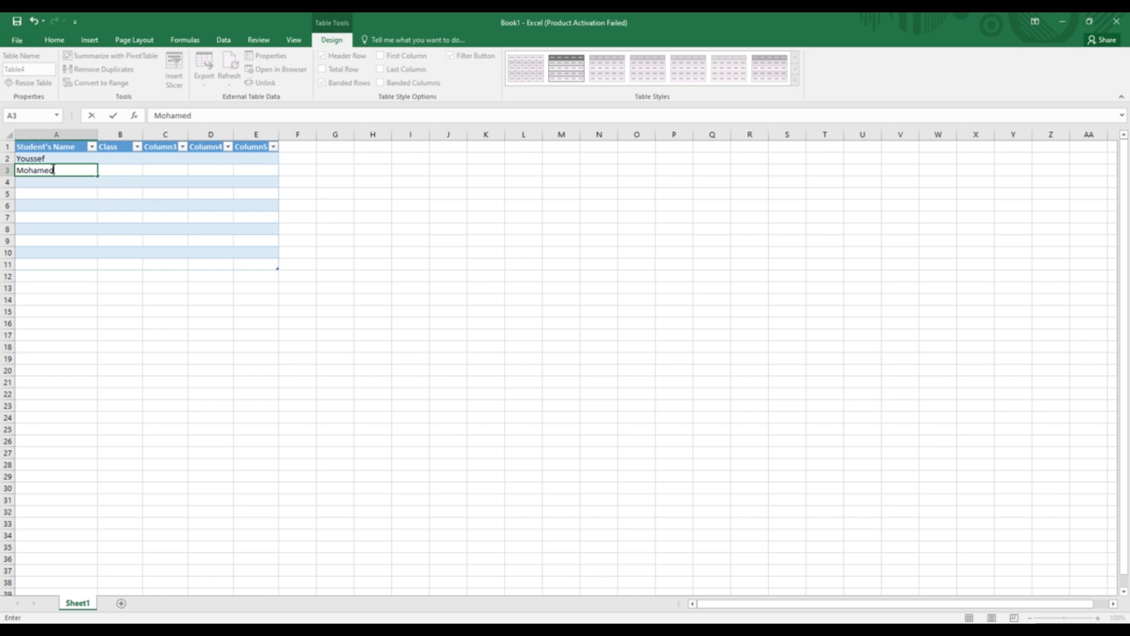
Step: Enter the third student's name in cell A4, with only the first letter capitalised
click(57, 180)
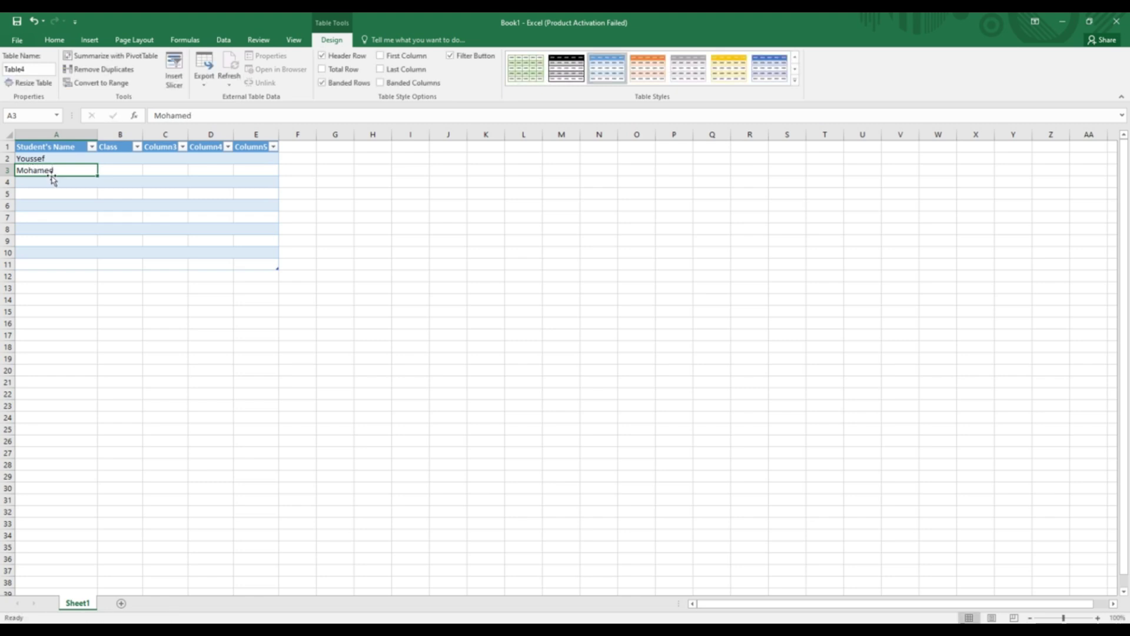
text(AD)
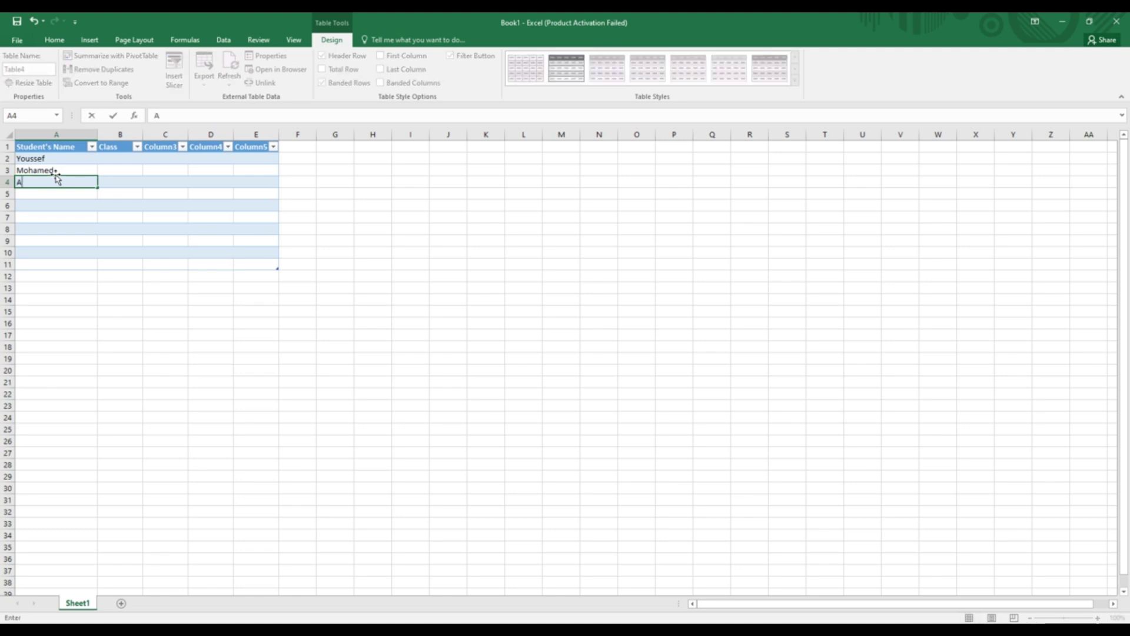
key(BackSpace)
text(dAM)
key(BackSpace)
key(BackSpace)
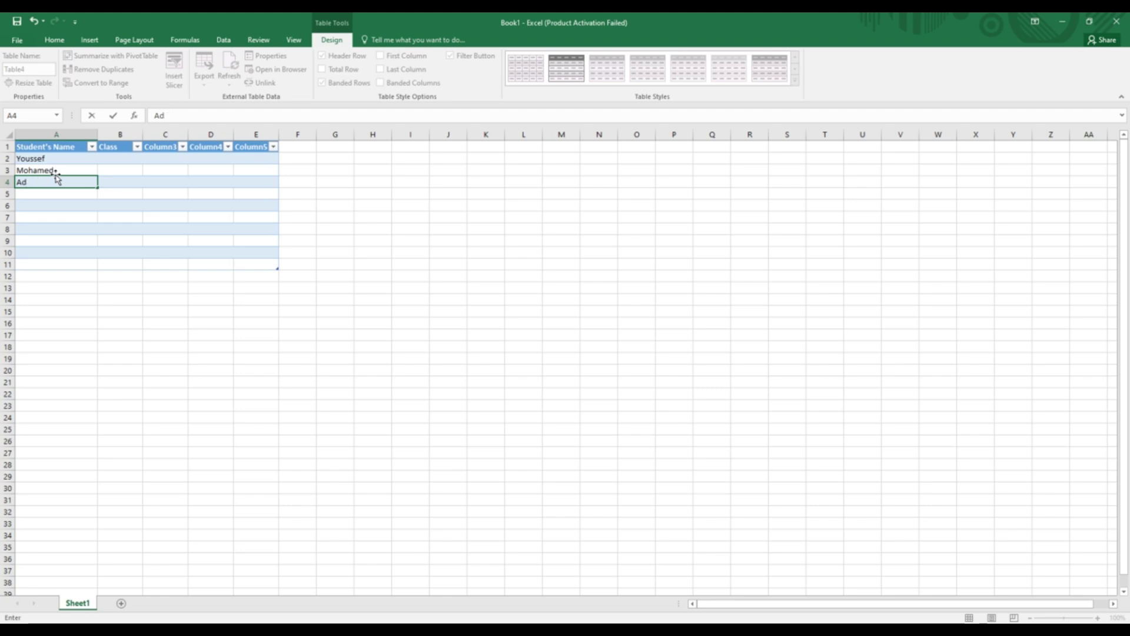
text(am)
click(56, 193)
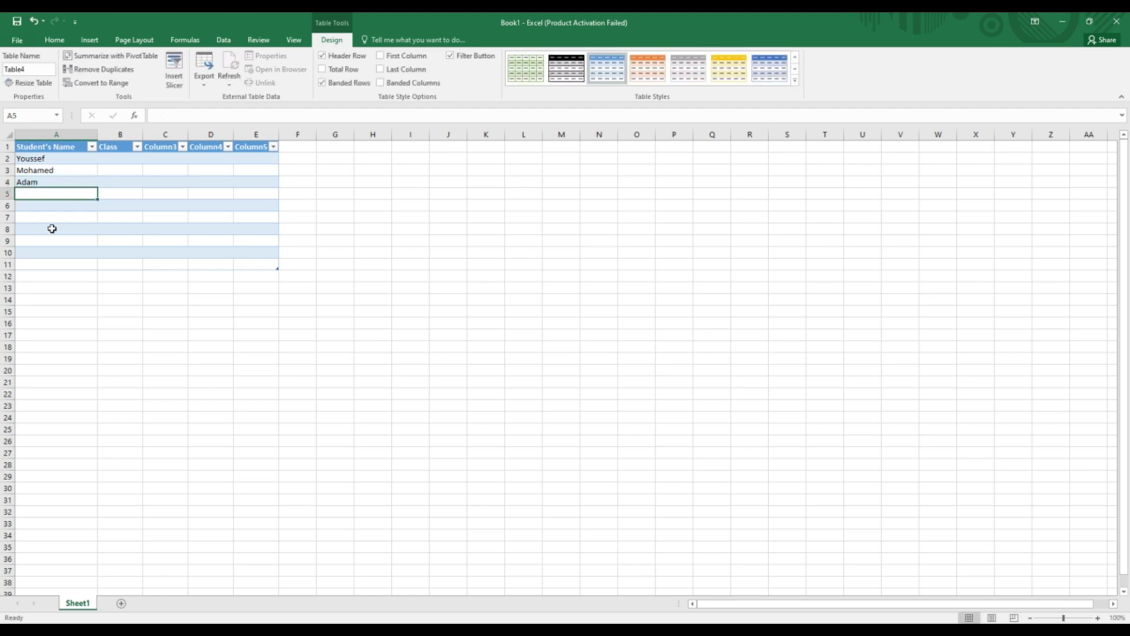
Step: Sort the table by the Student's Name column on values, in A to Z order
drag(50, 228, 61, 274)
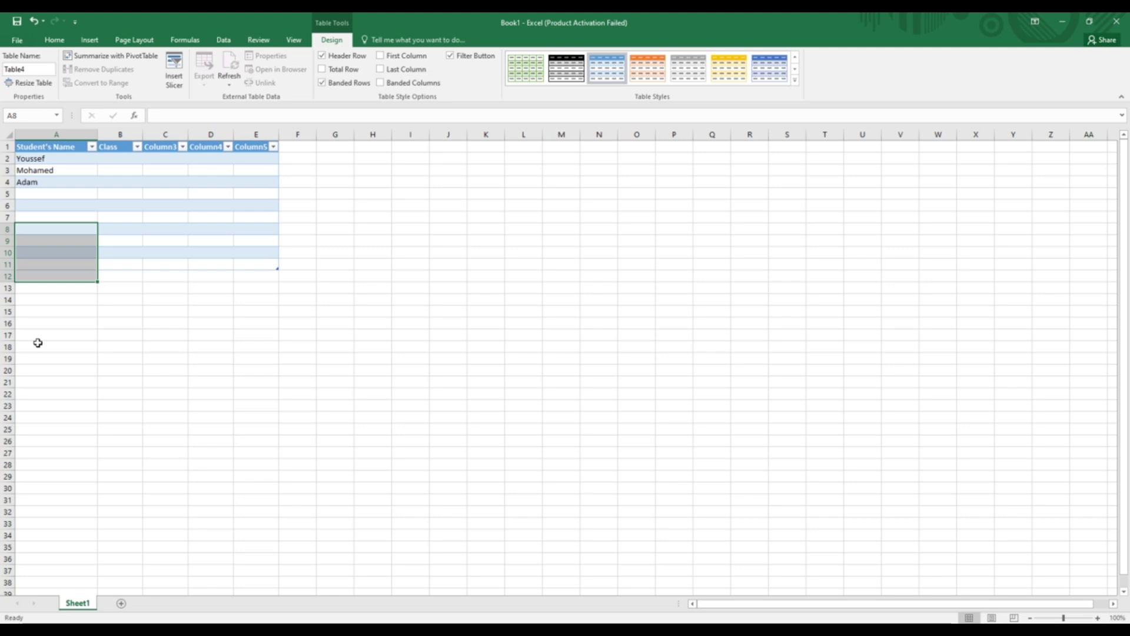
click(70, 147)
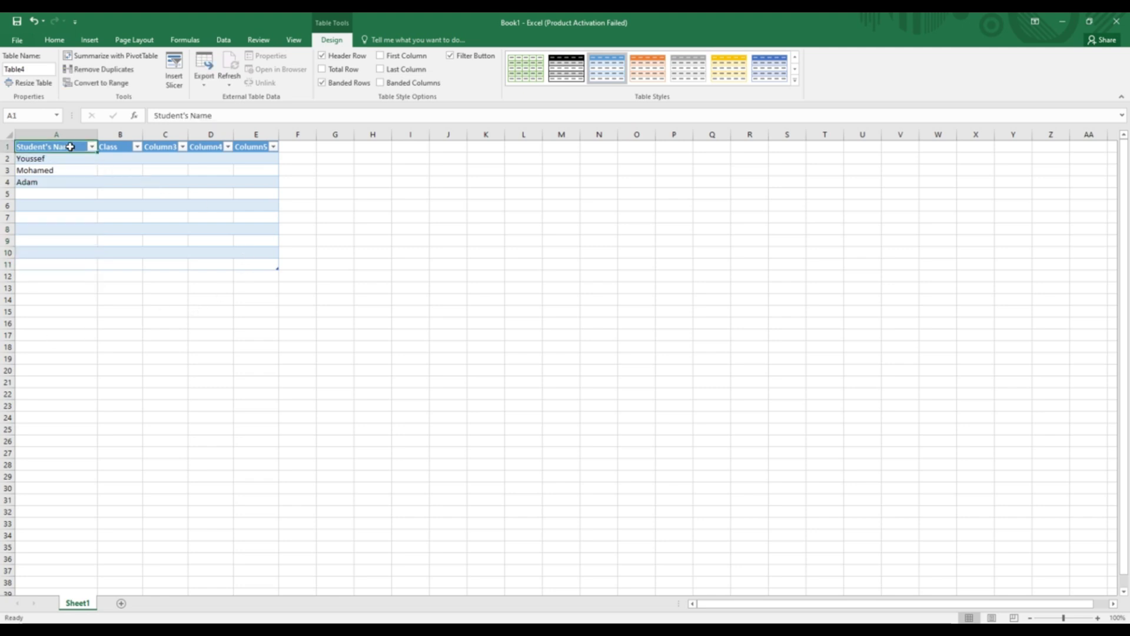
click(222, 40)
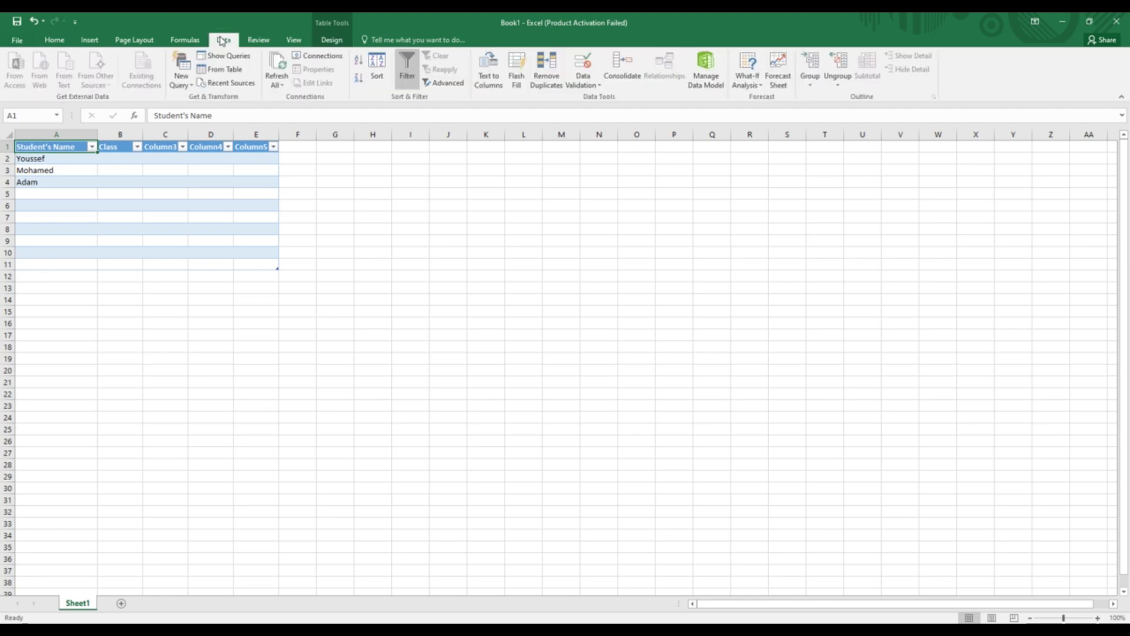
click(377, 70)
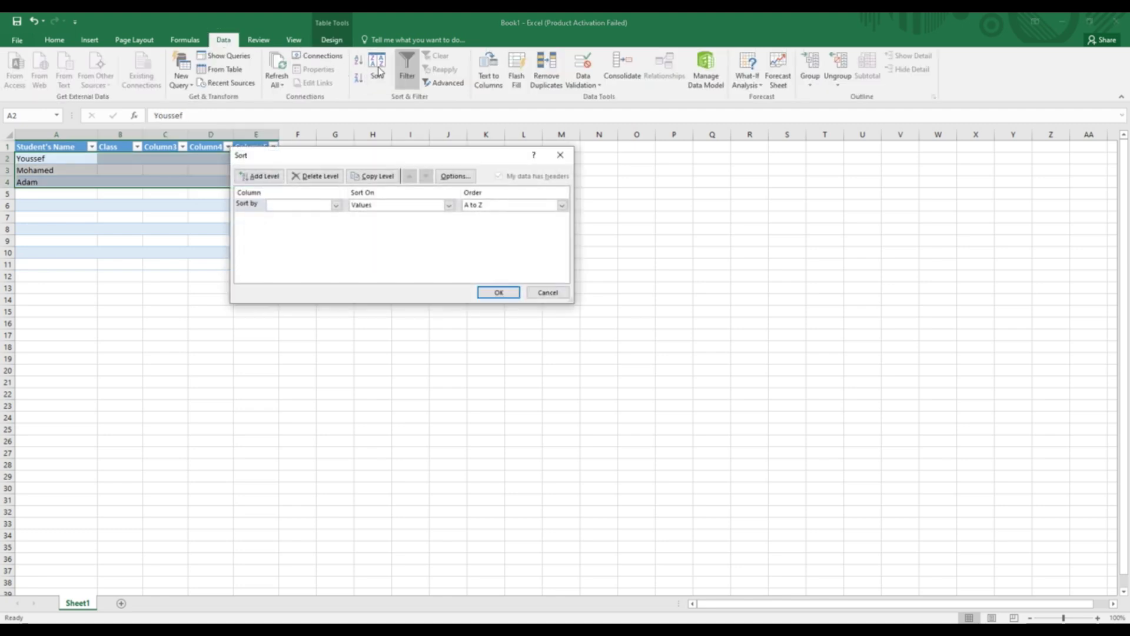
click(336, 205)
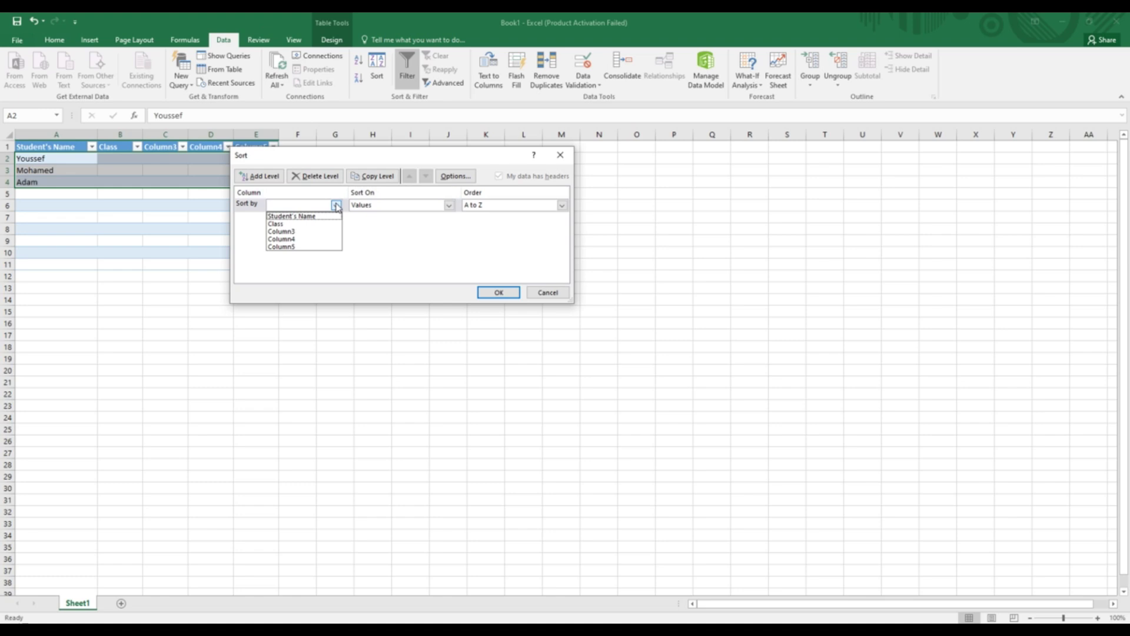
click(316, 216)
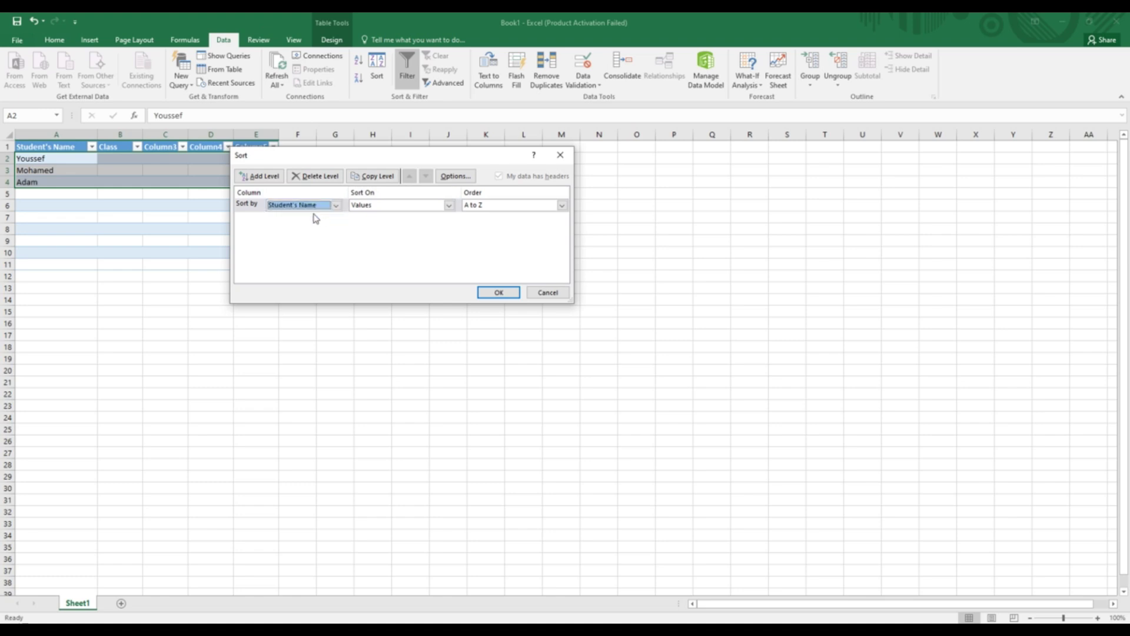
click(563, 206)
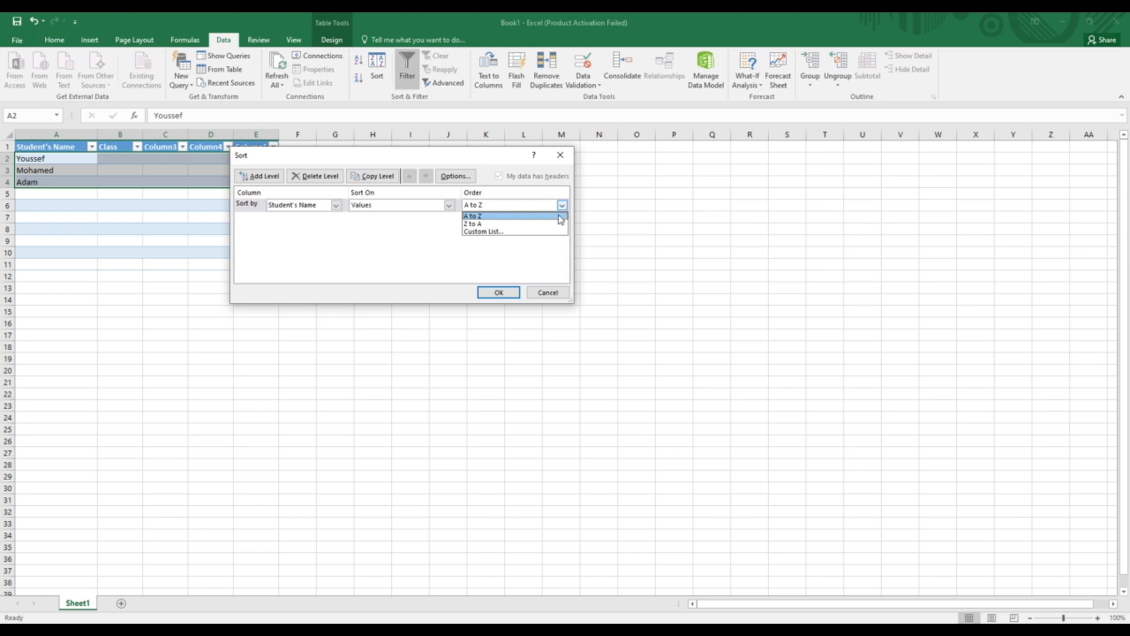
click(560, 216)
click(504, 292)
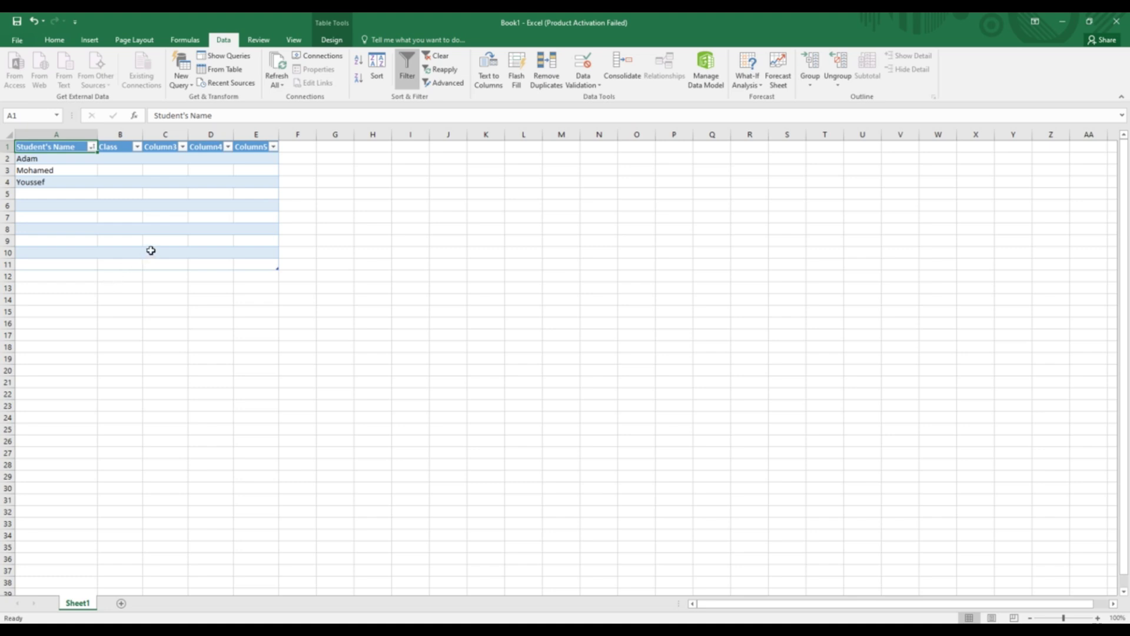
Step: Enter the numbers 2, 10 and 5 in cells C7, C8 and C9 of the table's third column
click(165, 218)
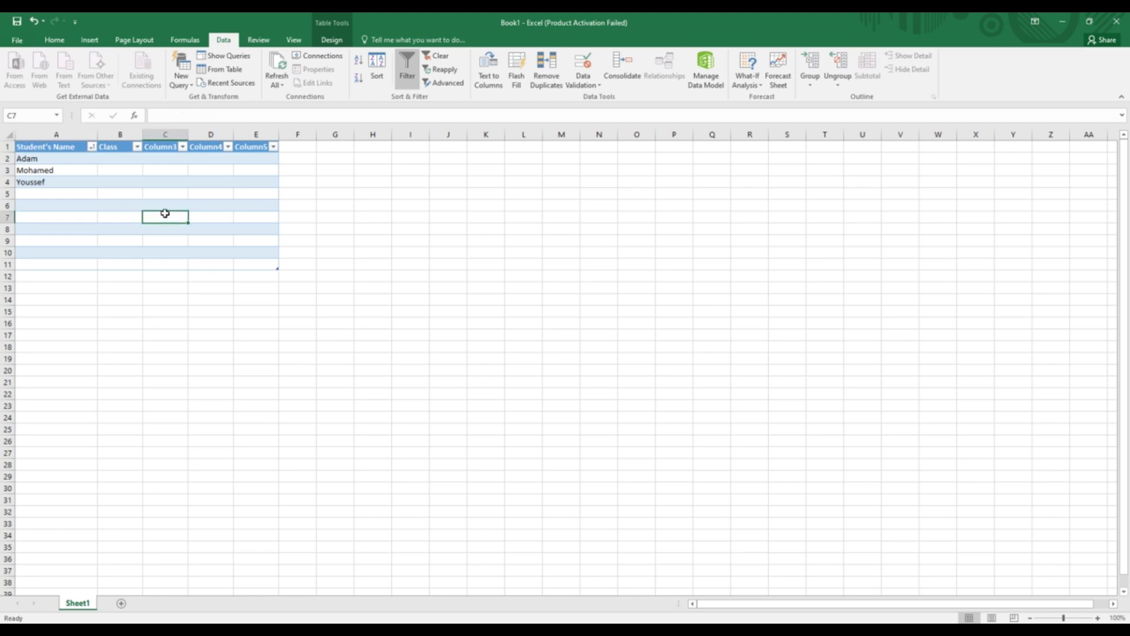
text(2)
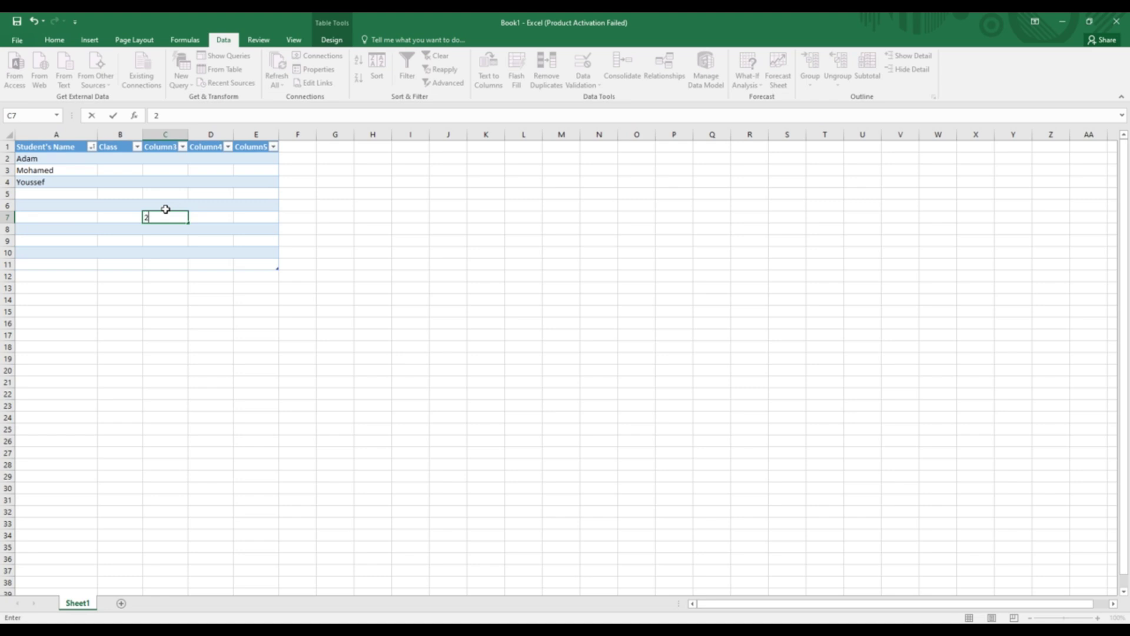
click(168, 230)
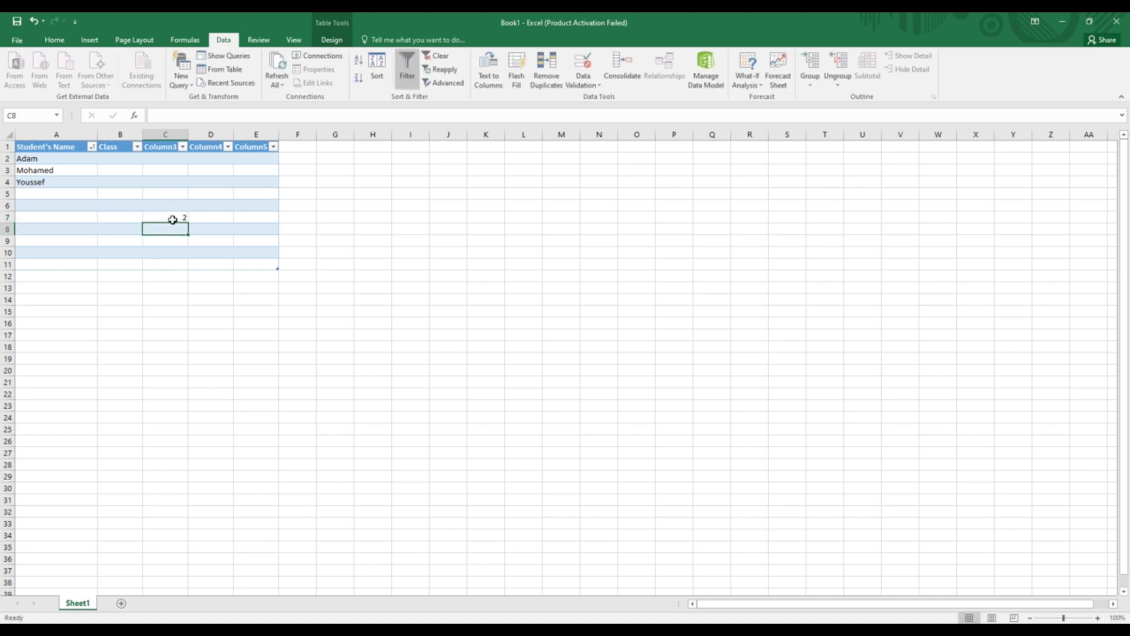
text(10)
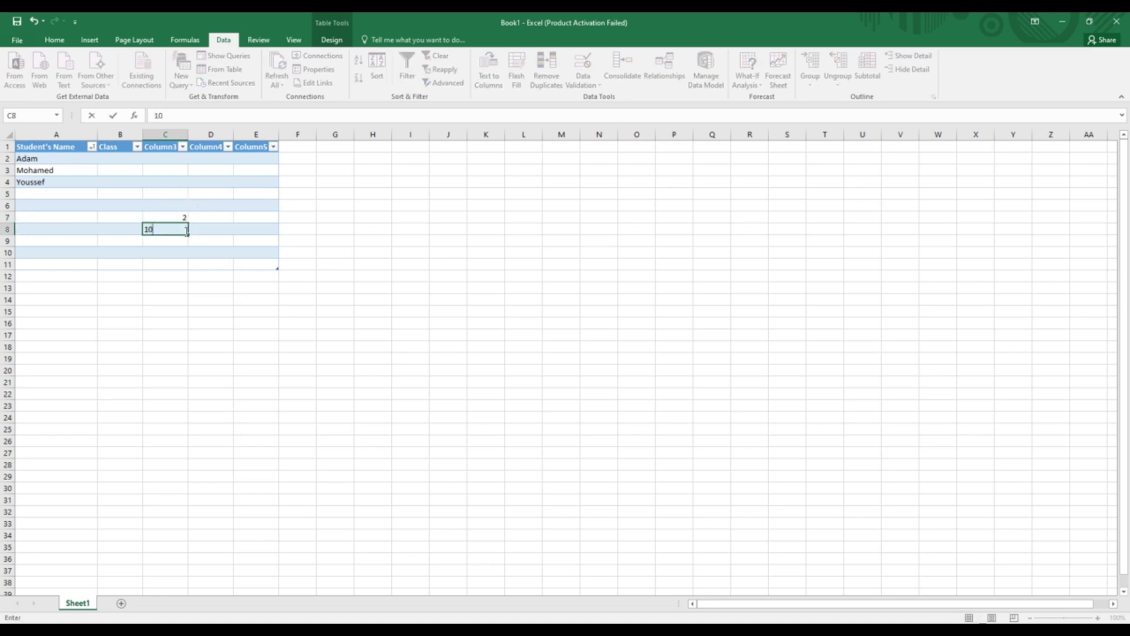
click(176, 239)
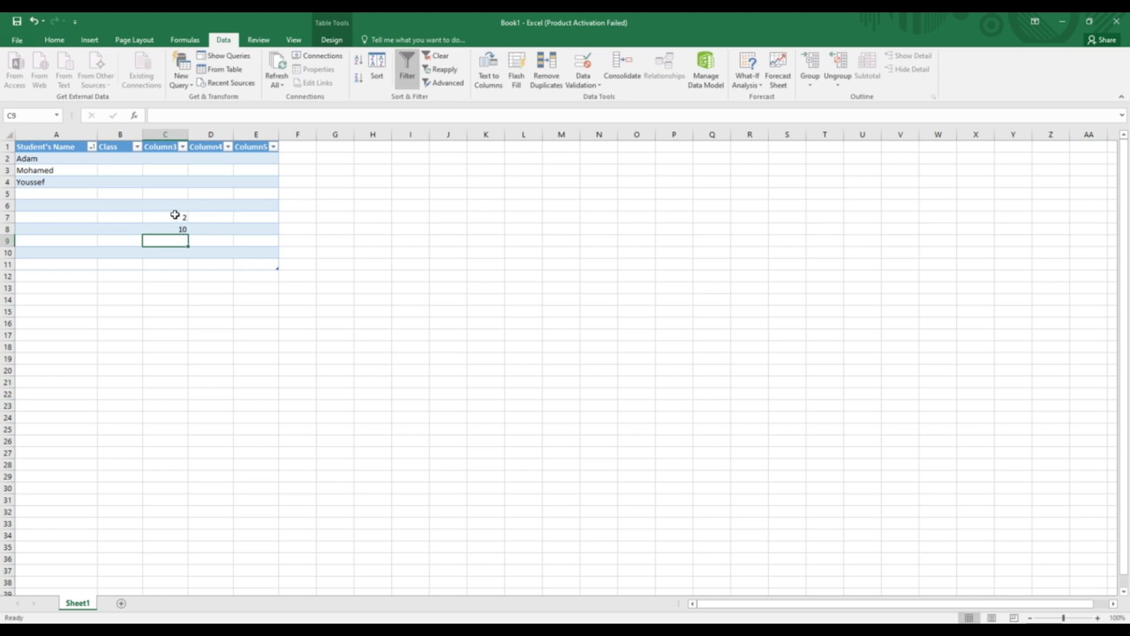
text(5)
Step: Add the formula =C7+C8 in cell D9 to sum the first two numbers
click(210, 238)
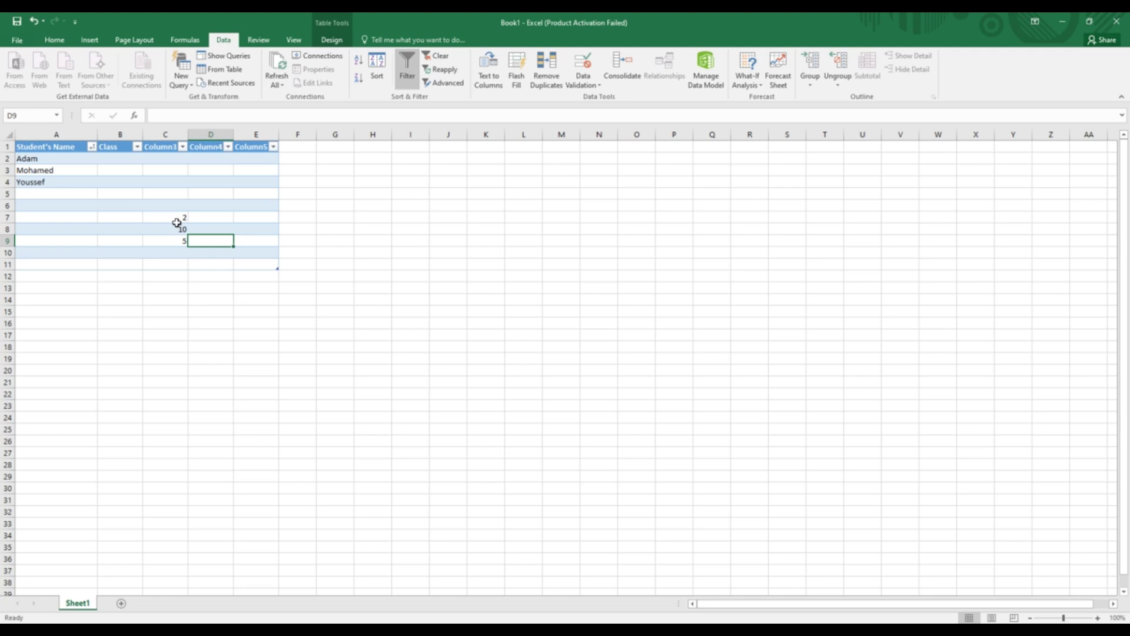
text(=)
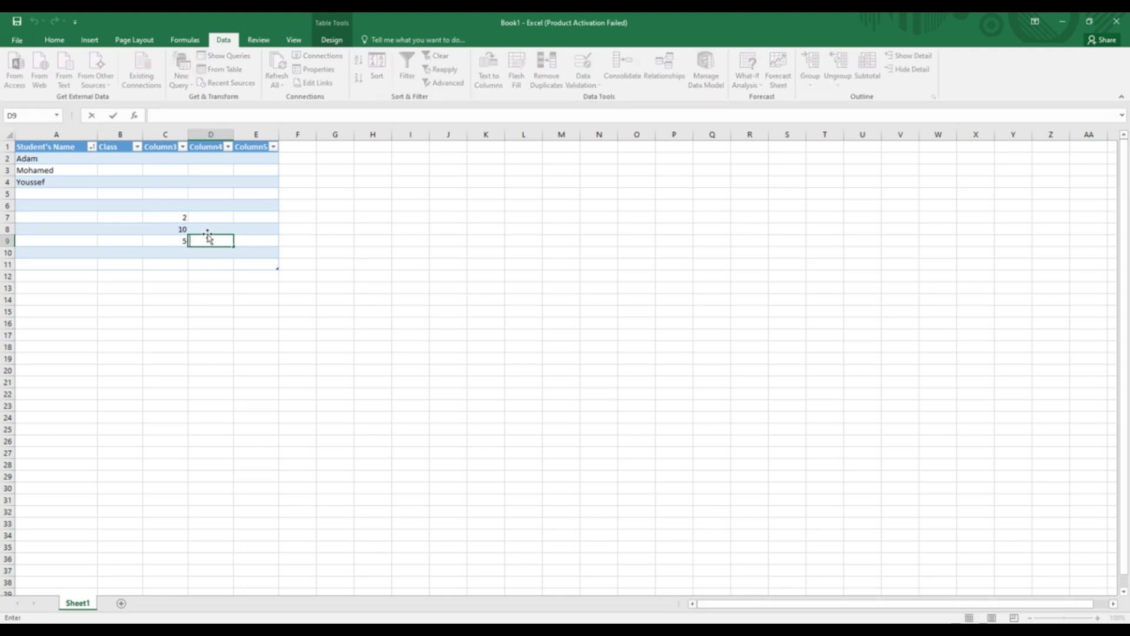
text(=)
click(183, 218)
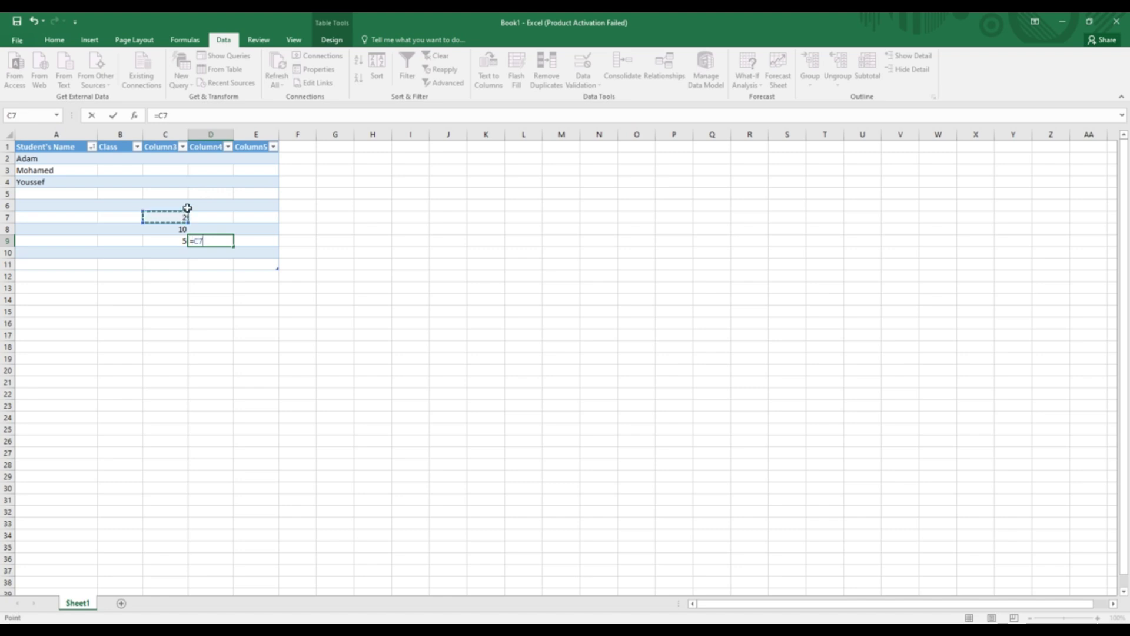
text(+)
click(176, 229)
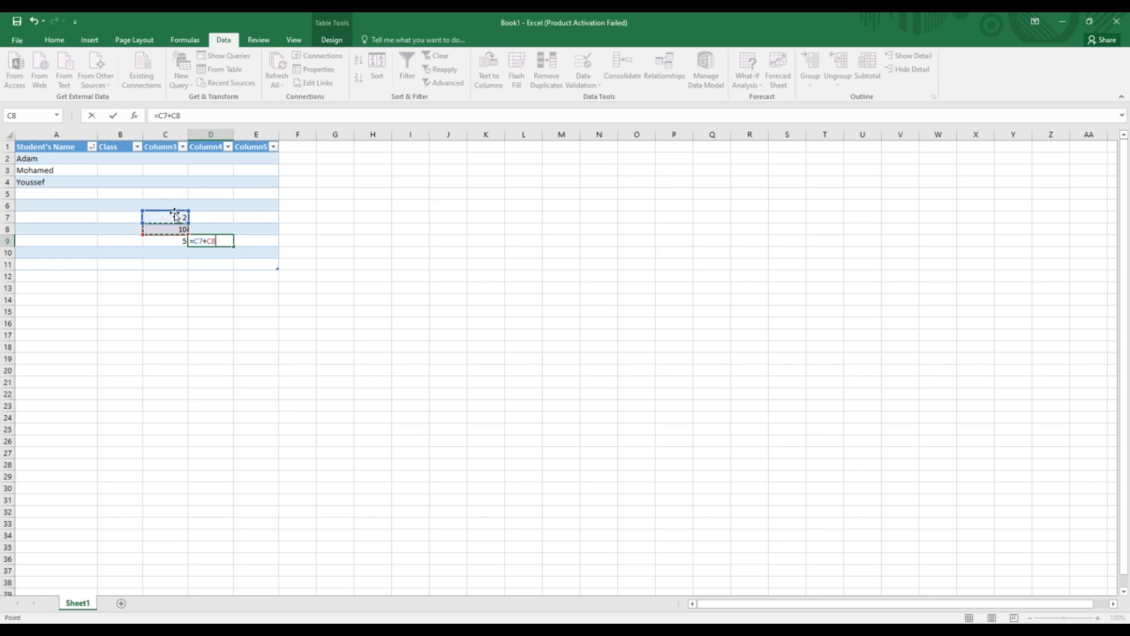
key(Return)
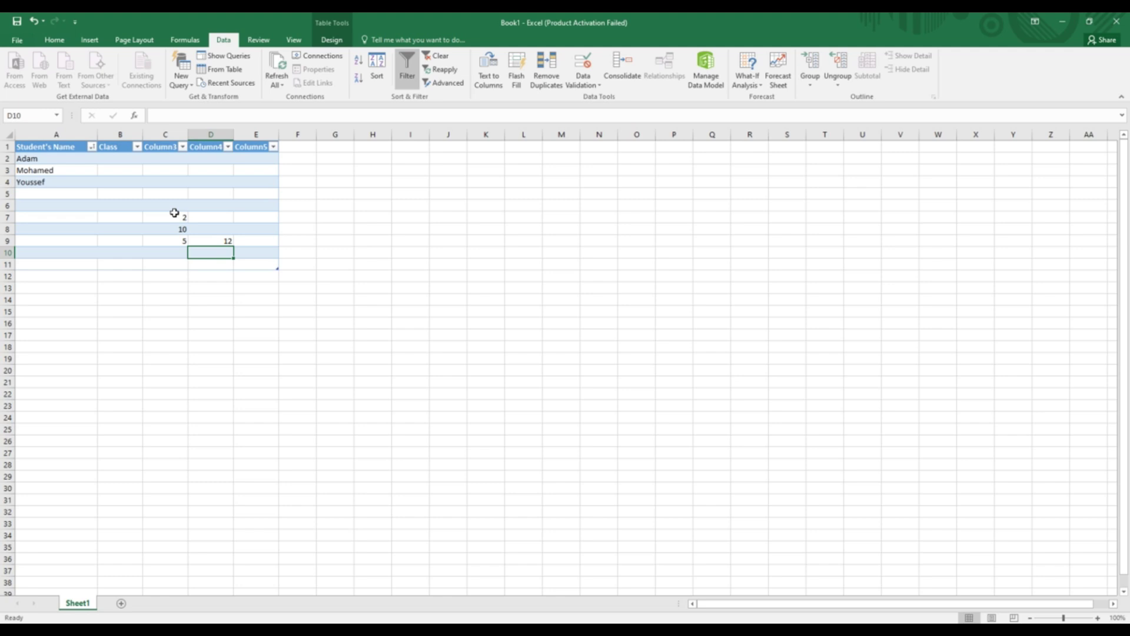
click(209, 227)
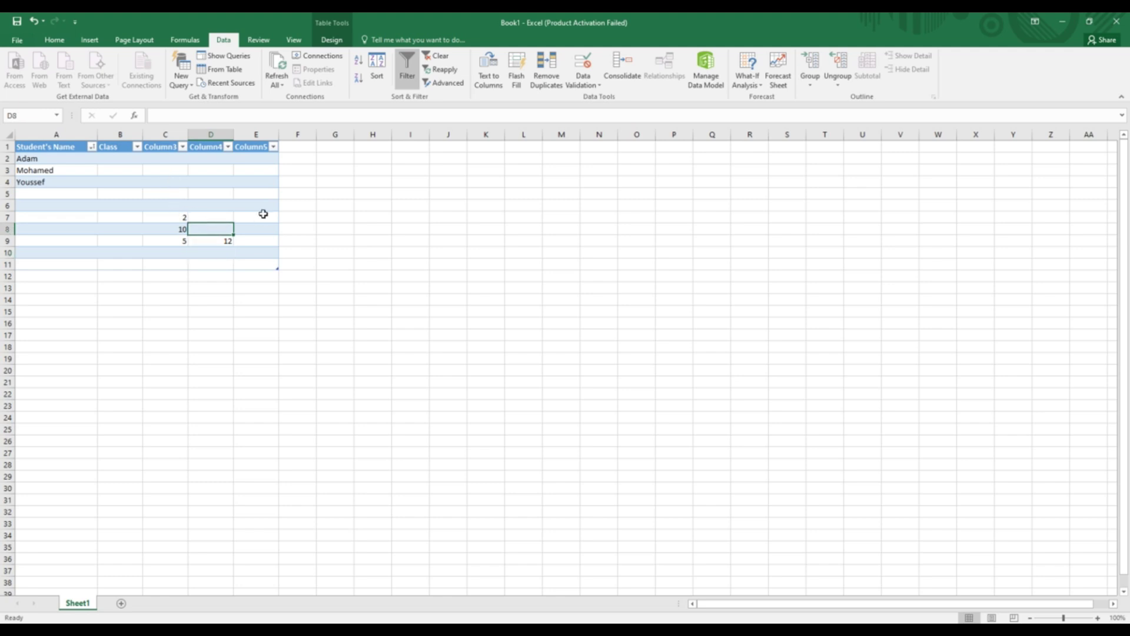
text(=)
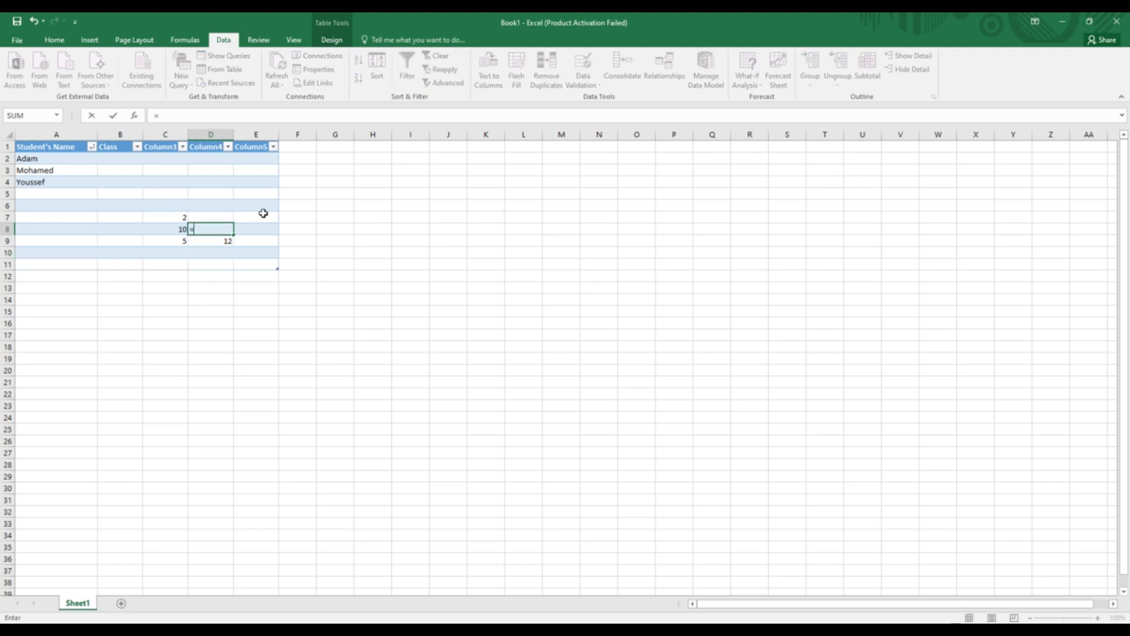
click(182, 218)
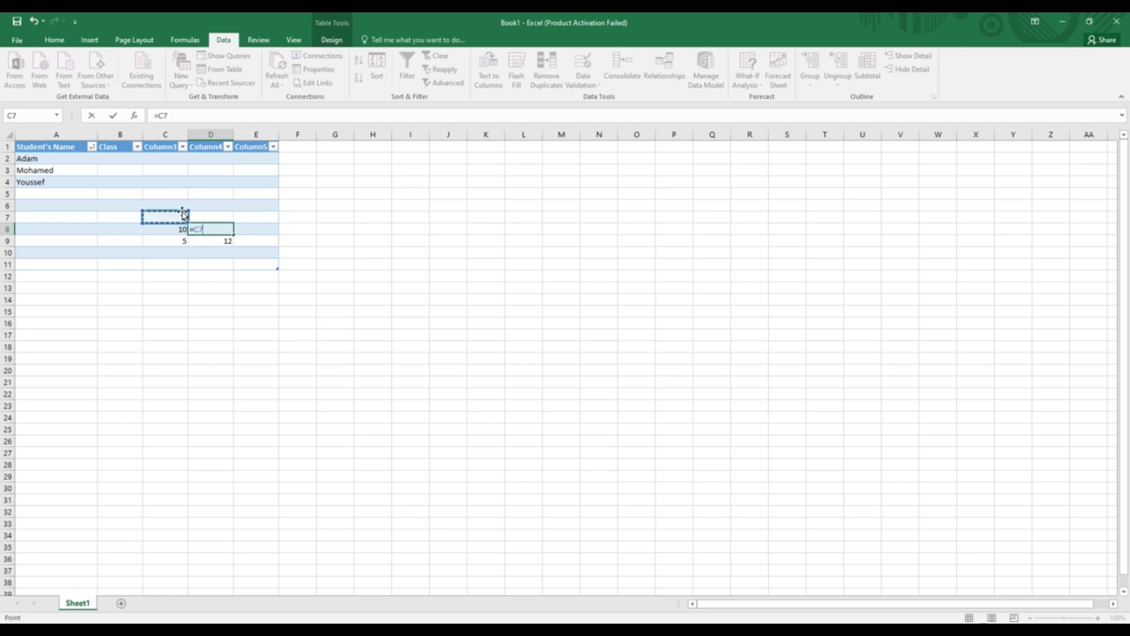
text(+)
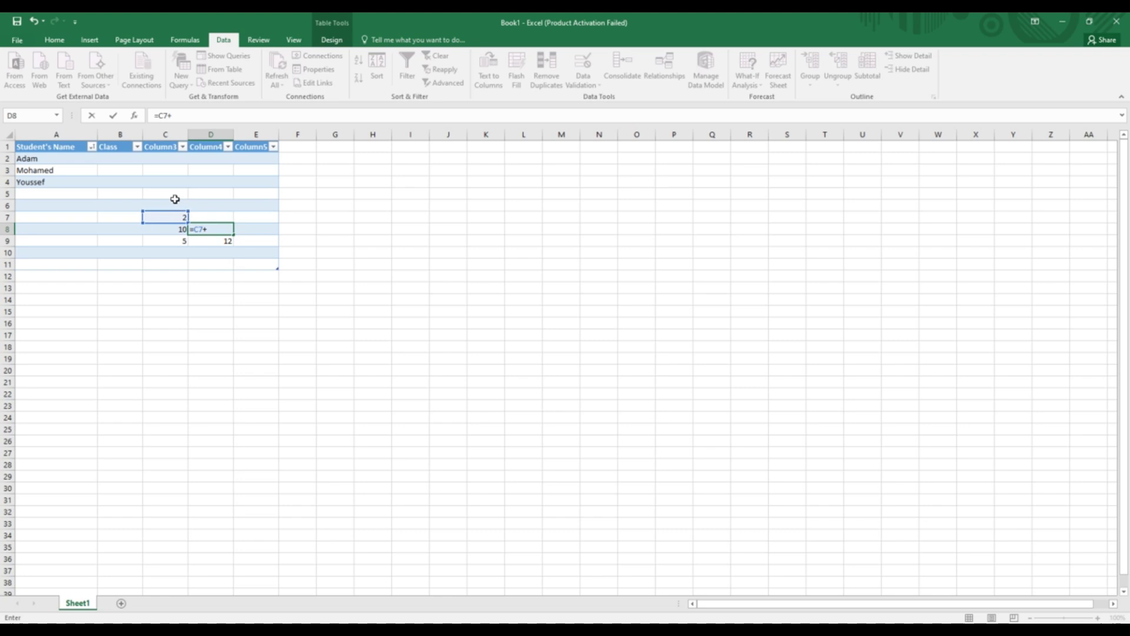
click(168, 229)
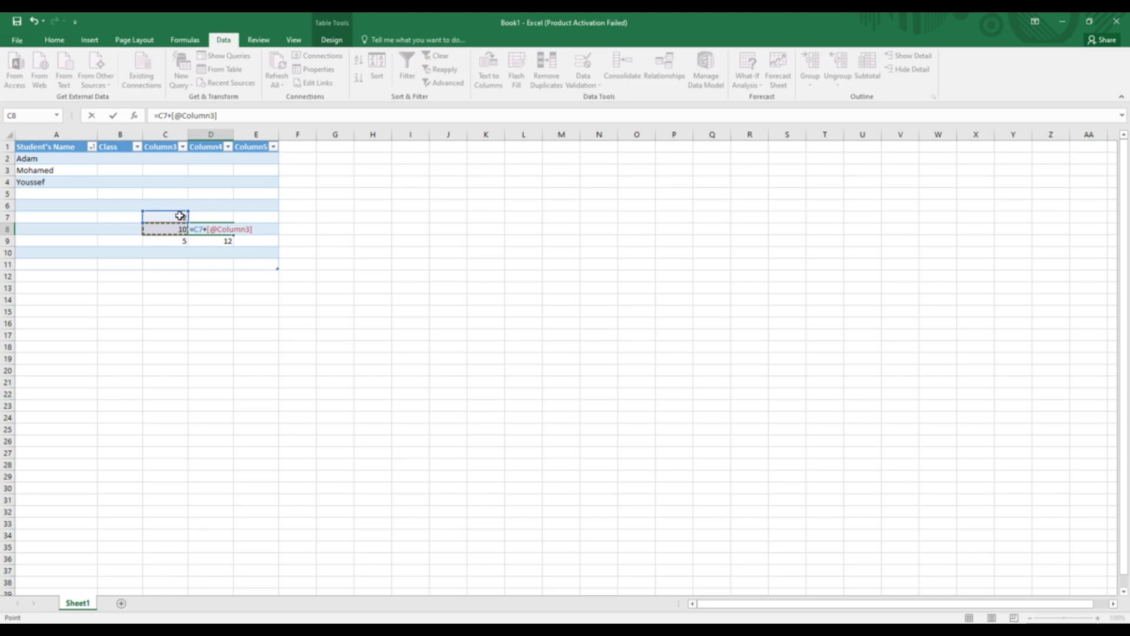
text(/)
click(176, 240)
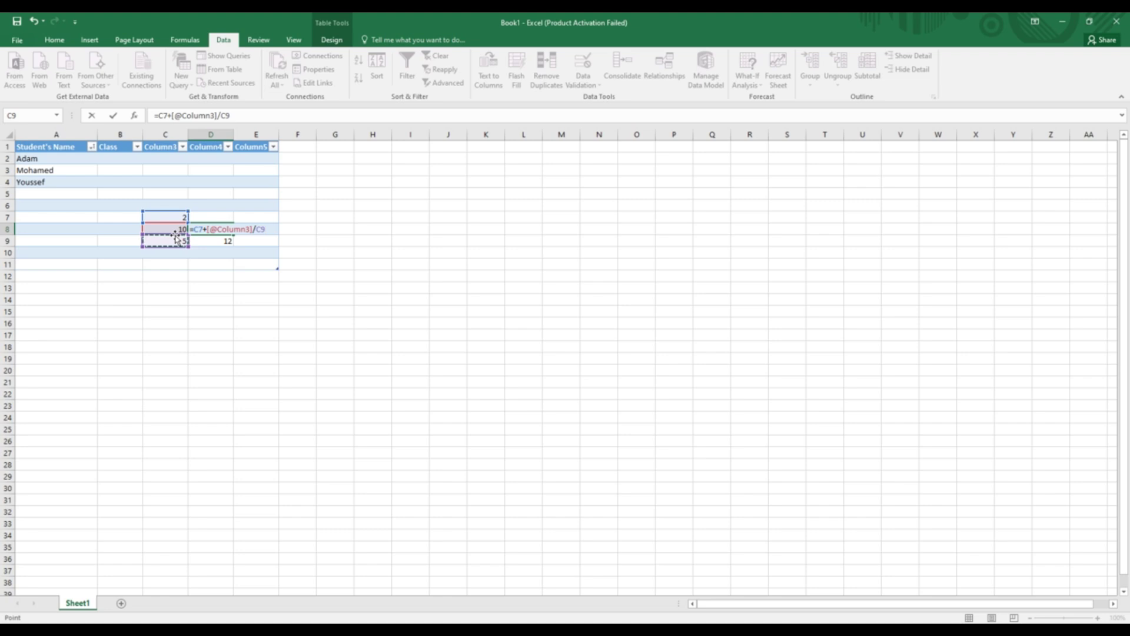
key(Return)
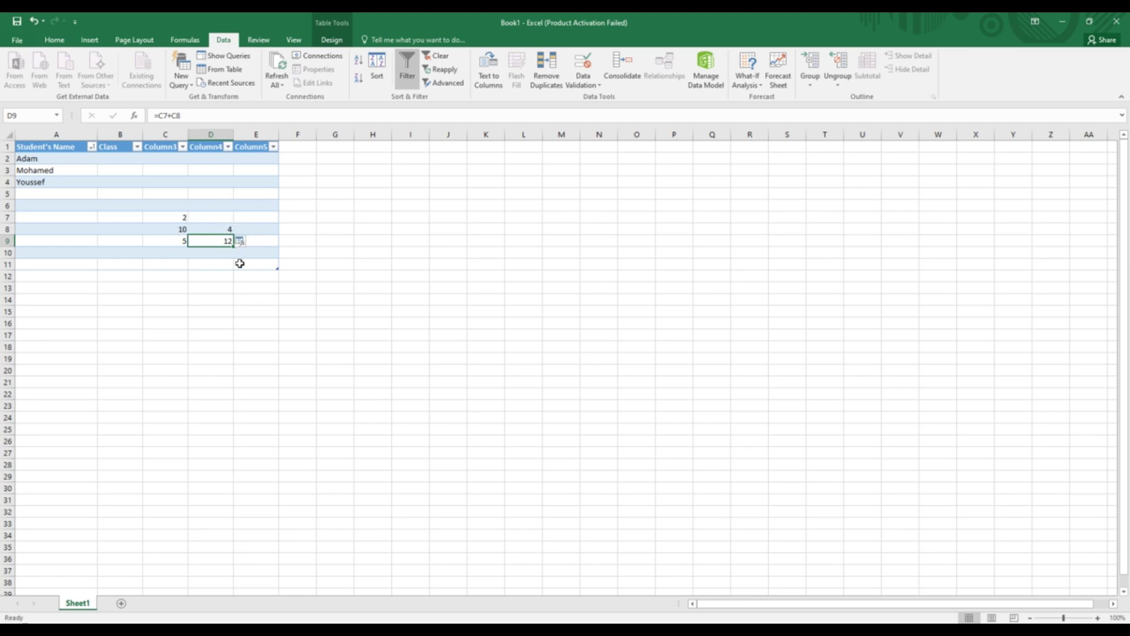
double_click(259, 218)
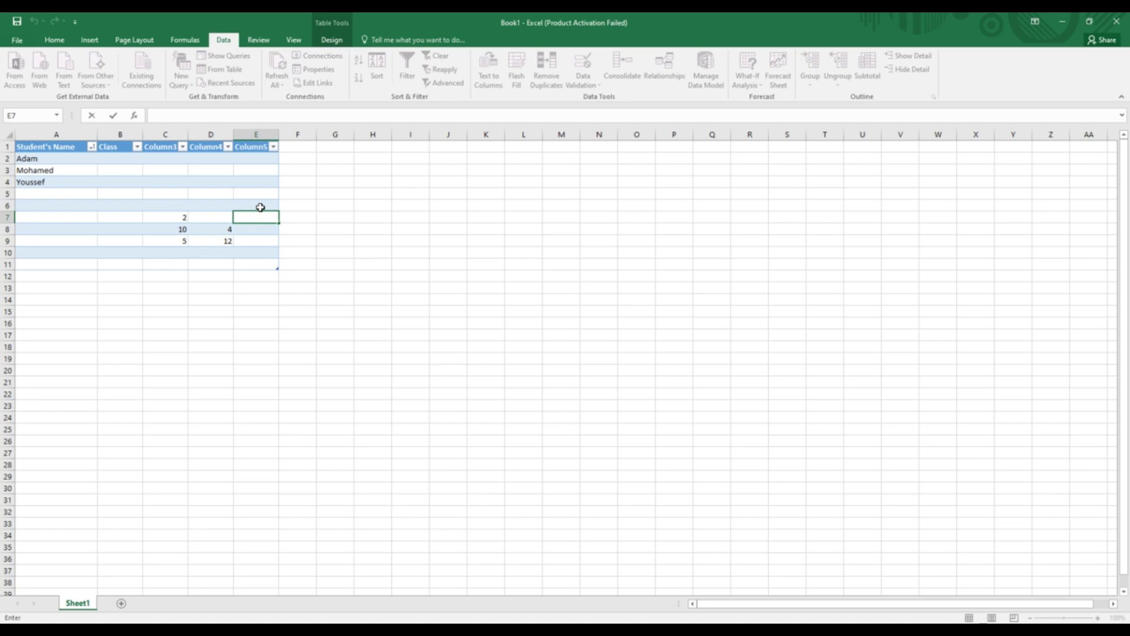
text(=)
click(183, 216)
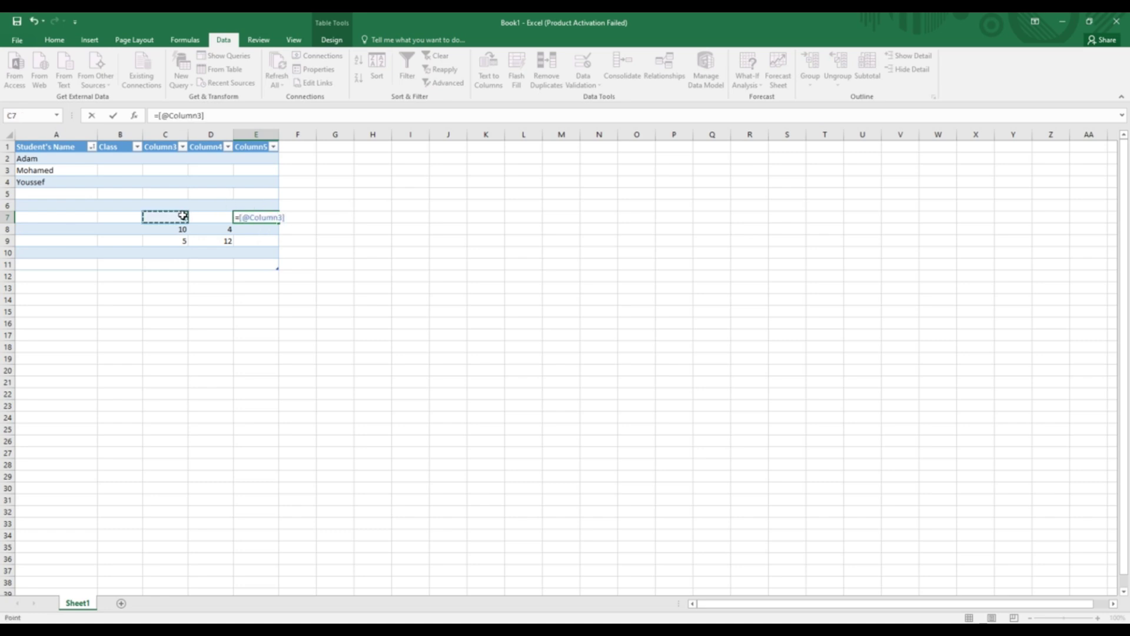
text(*)
click(179, 228)
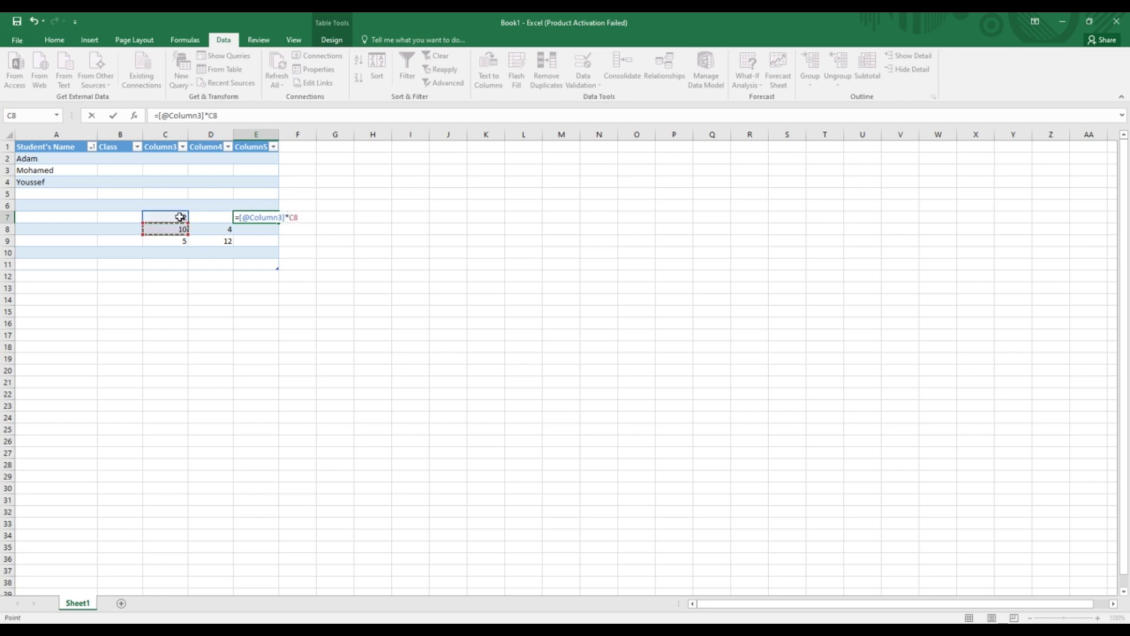
key(Return)
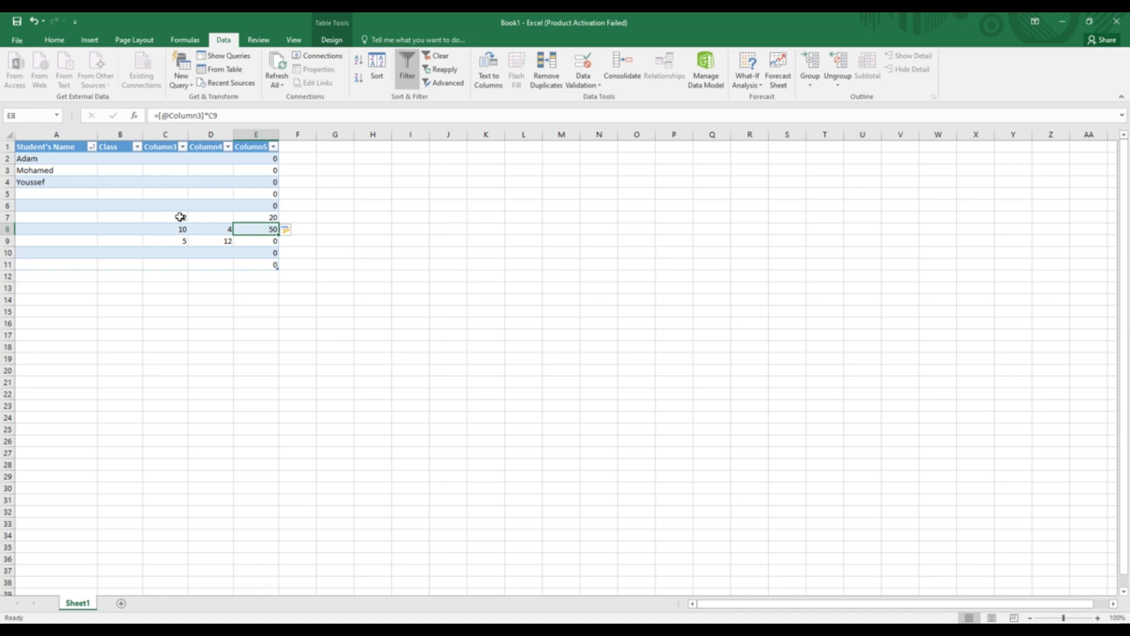